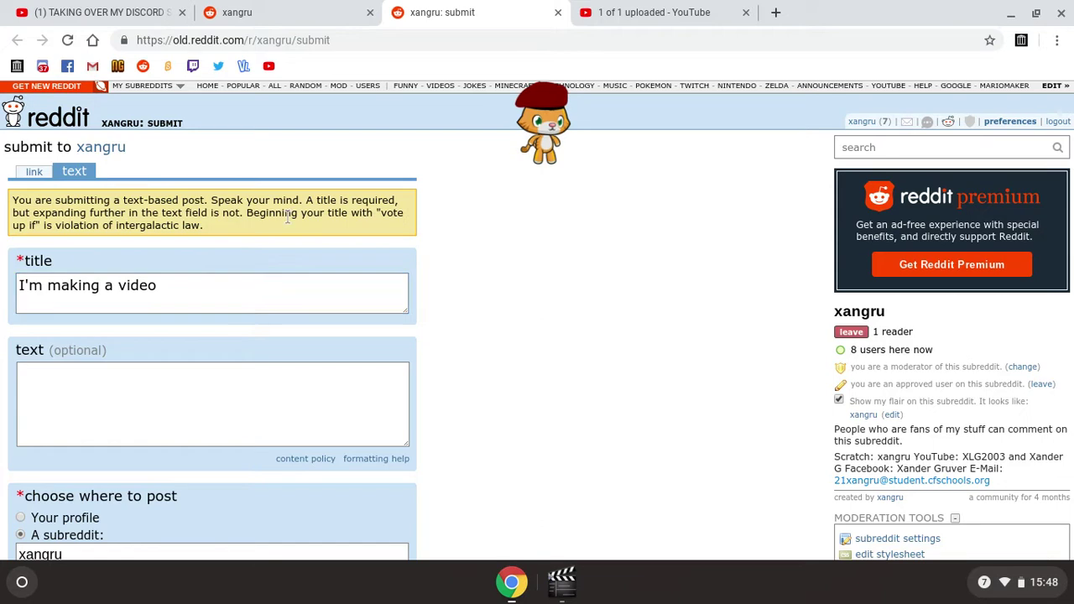
pyautogui.click(276, 301)
pyautogui.click(257, 323)
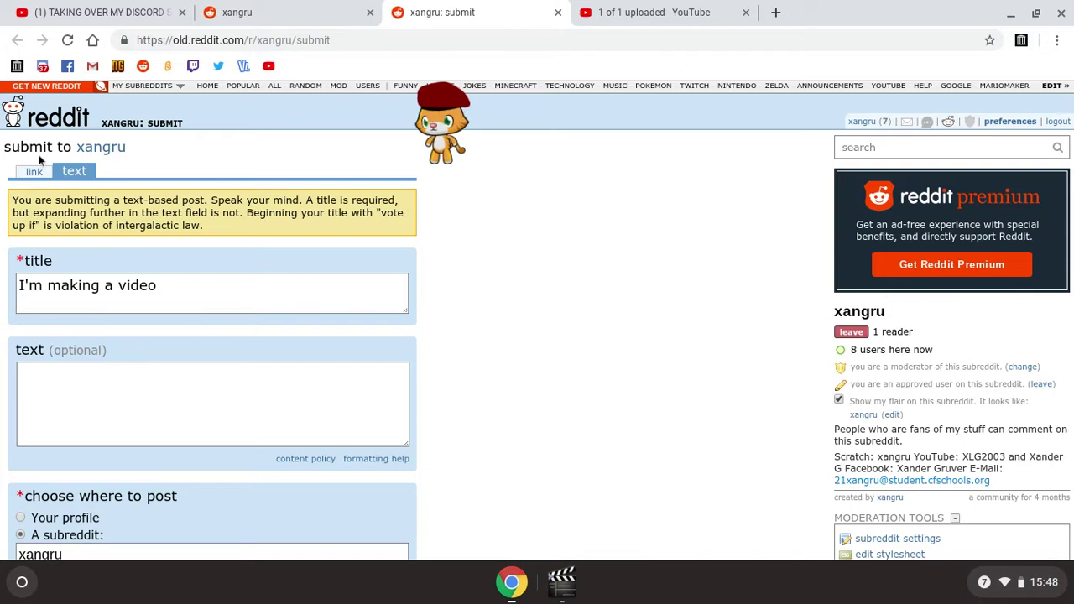
pyautogui.click(360, 288)
pyautogui.click(468, 321)
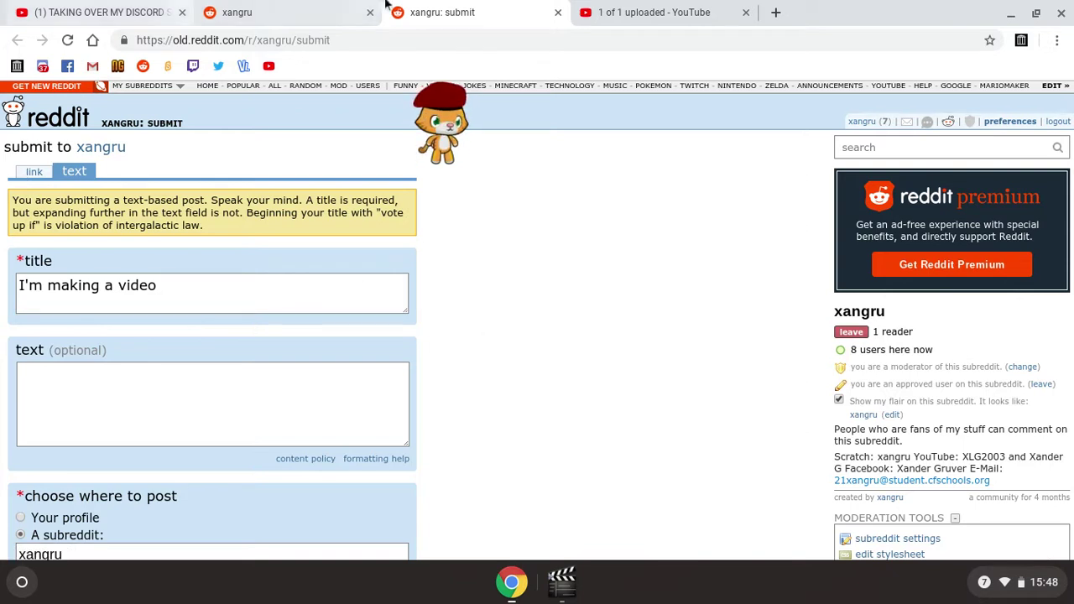
# Switch to the r/xangru community page and look over its posts, community details and sidebar widgets
pyautogui.click(307, 10)
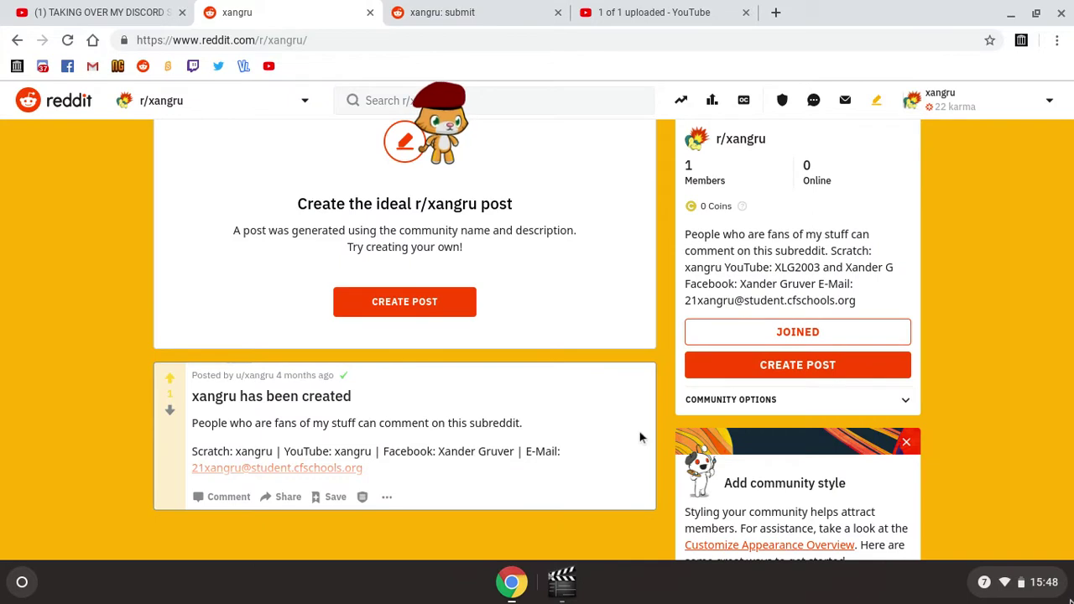
pyautogui.scroll(2, 641, 436)
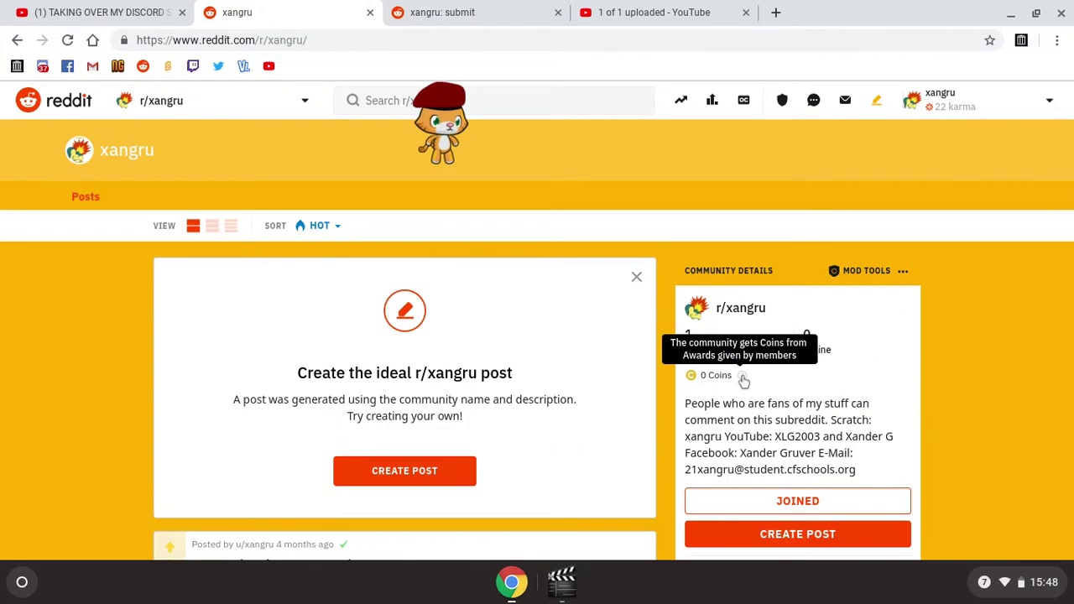
pyautogui.click(904, 270)
pyautogui.click(976, 281)
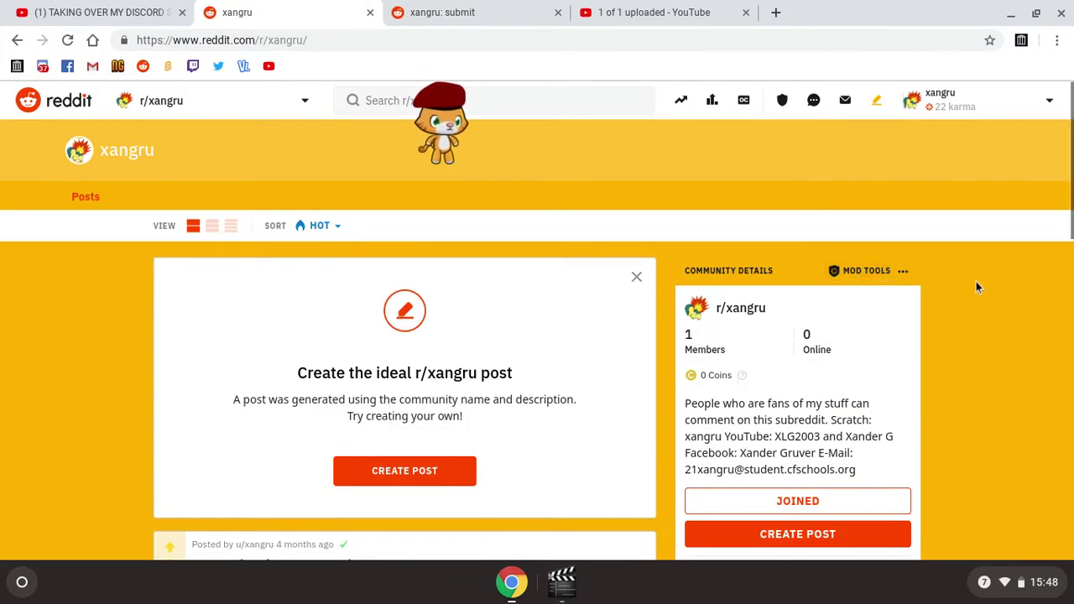
pyautogui.scroll(-10, 609, 439)
pyautogui.scroll(10, 609, 440)
pyautogui.scroll(-9, 609, 439)
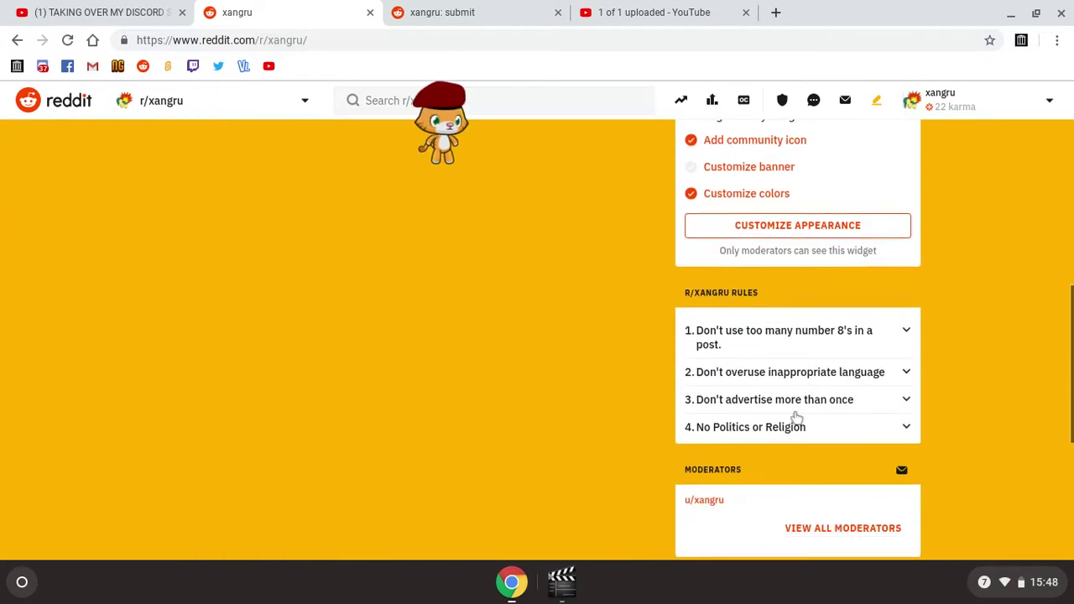
# Read the descriptions of the community rules "Don't advertise more than once" and "No Politics or Religion", collapsing each again
pyautogui.click(795, 403)
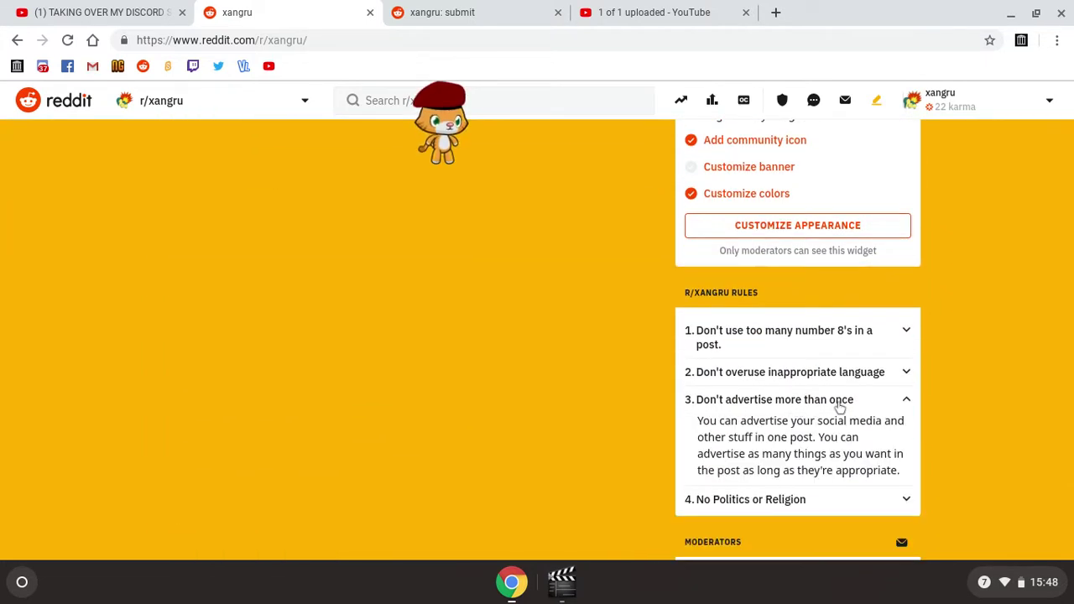
pyautogui.click(906, 400)
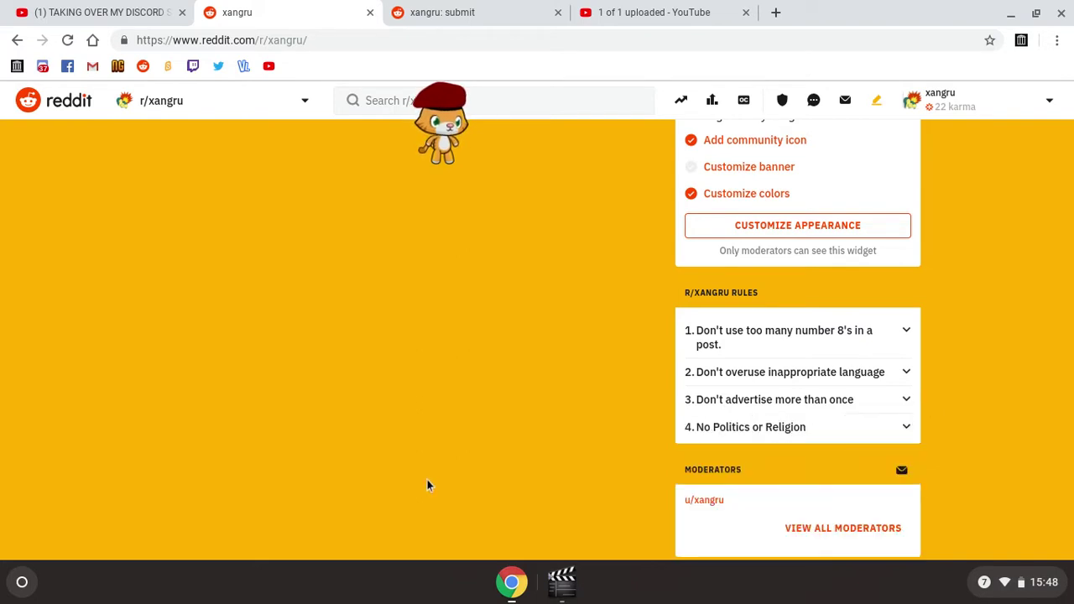
pyautogui.click(717, 429)
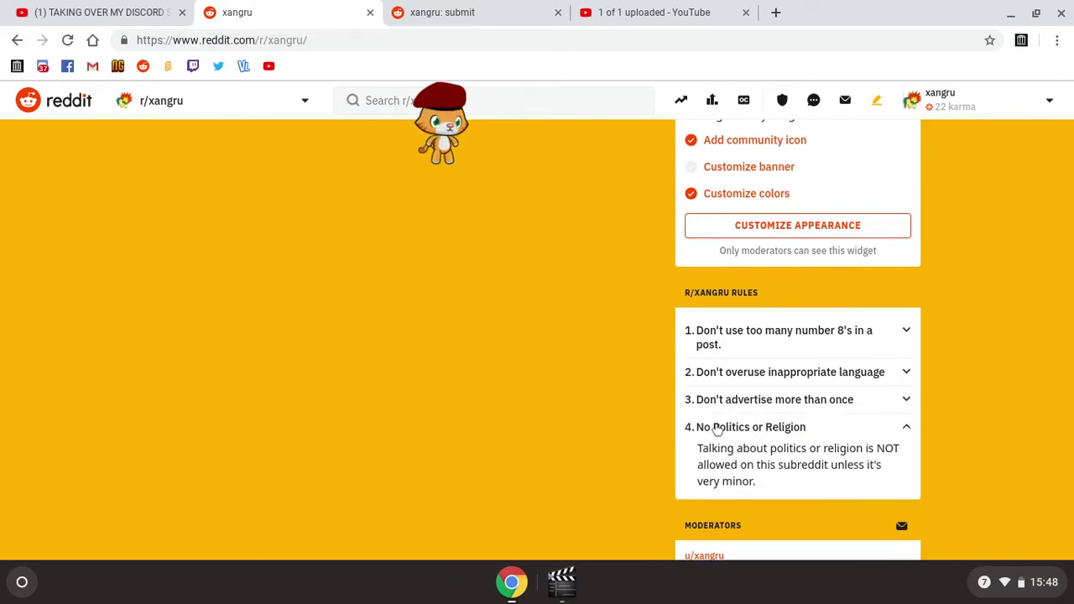
pyautogui.click(693, 429)
# Open the community's banner customization and preview the Medium and Large heights before returning the height to Small (64px)
pyautogui.scroll(-4, 657, 435)
pyautogui.scroll(12, 657, 434)
pyautogui.scroll(-5, 658, 435)
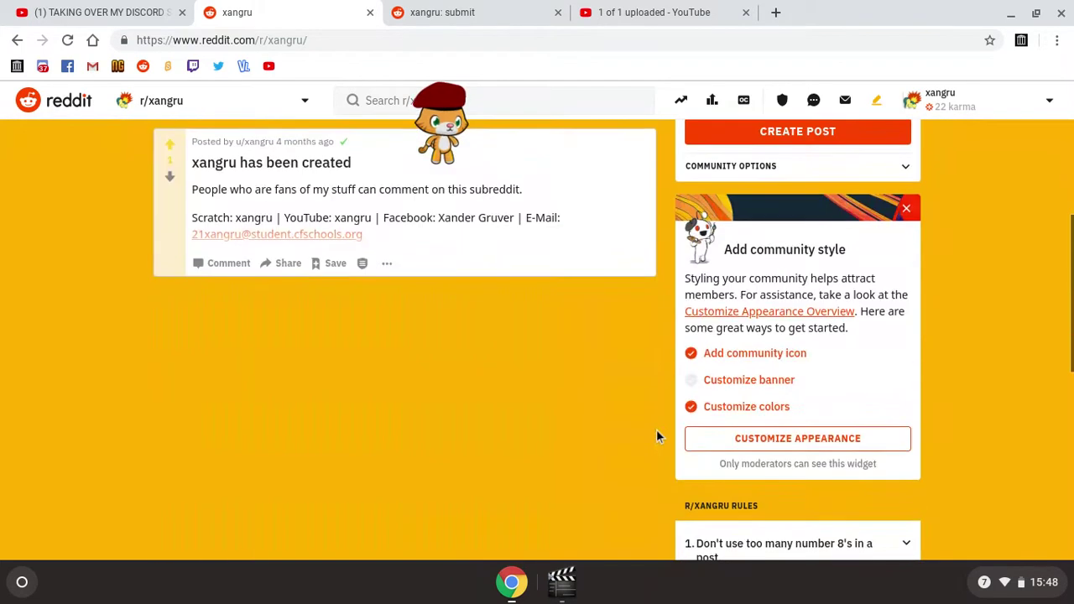
pyautogui.click(735, 380)
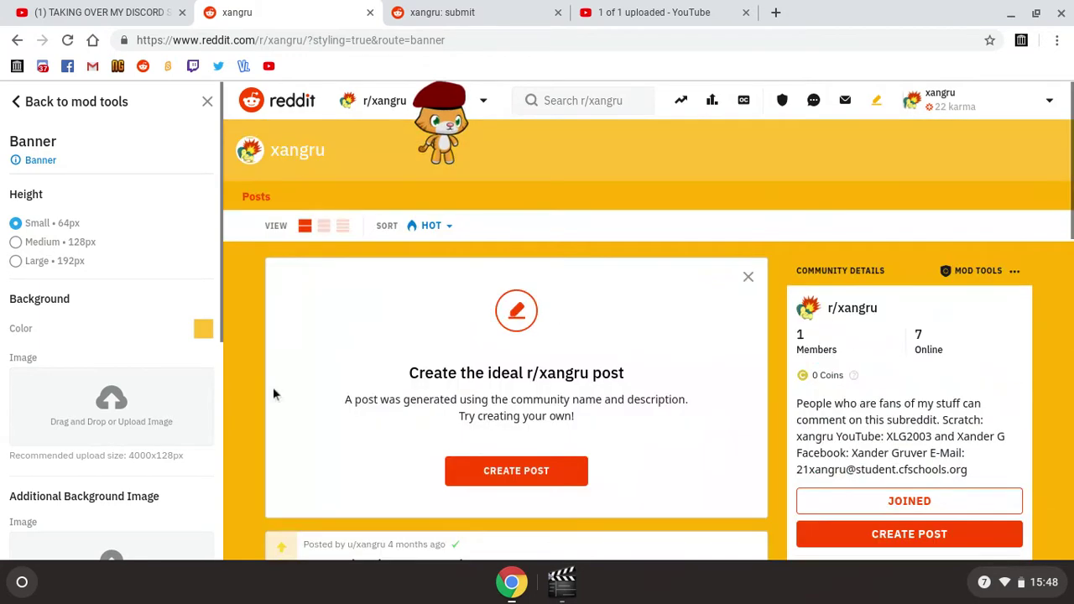
pyautogui.click(54, 246)
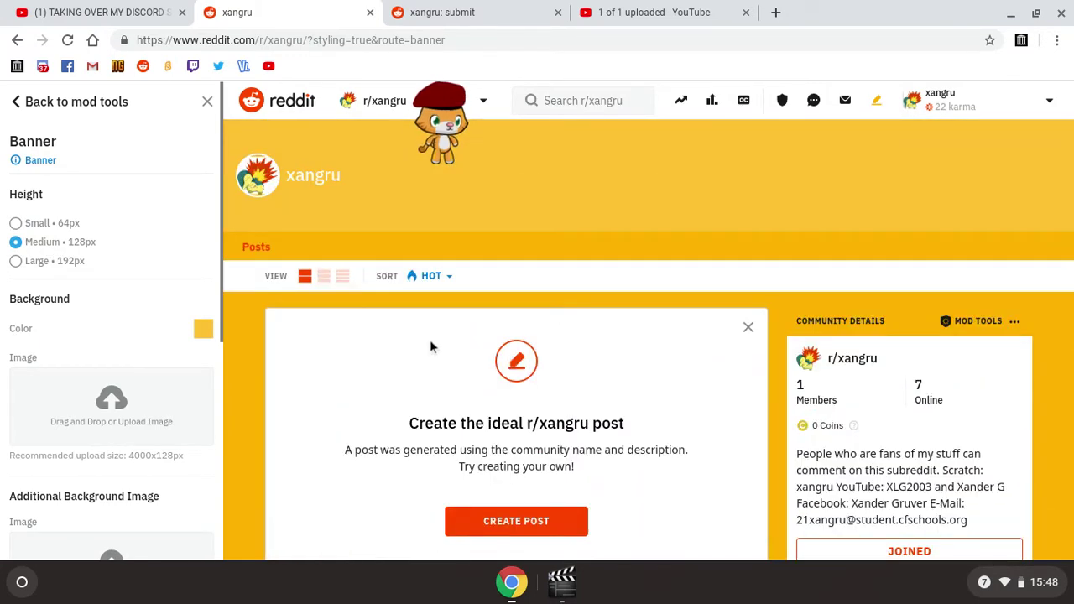
pyautogui.click(33, 260)
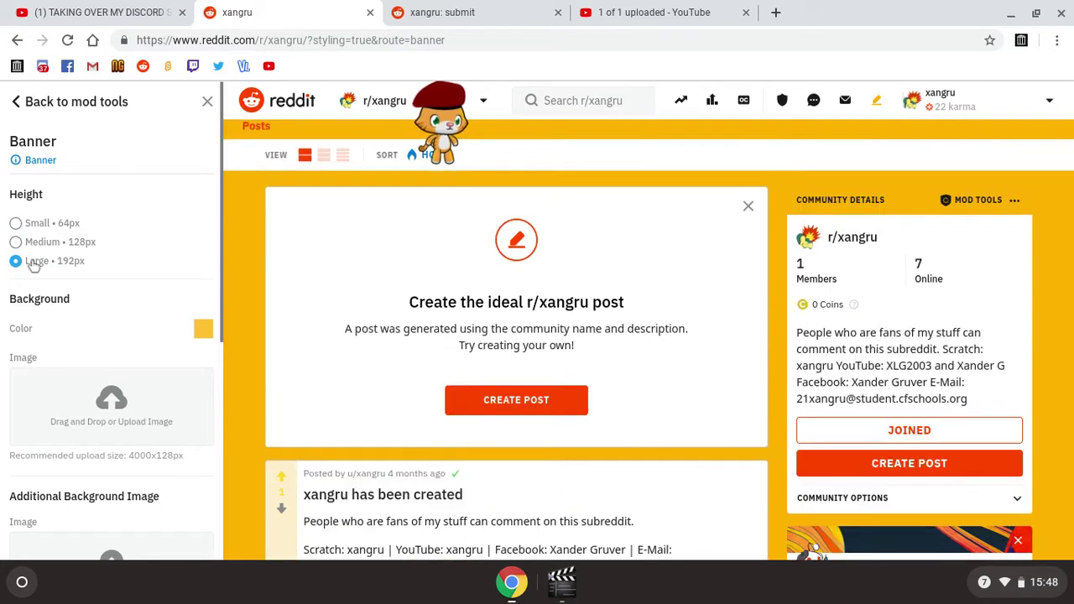
pyautogui.click(31, 226)
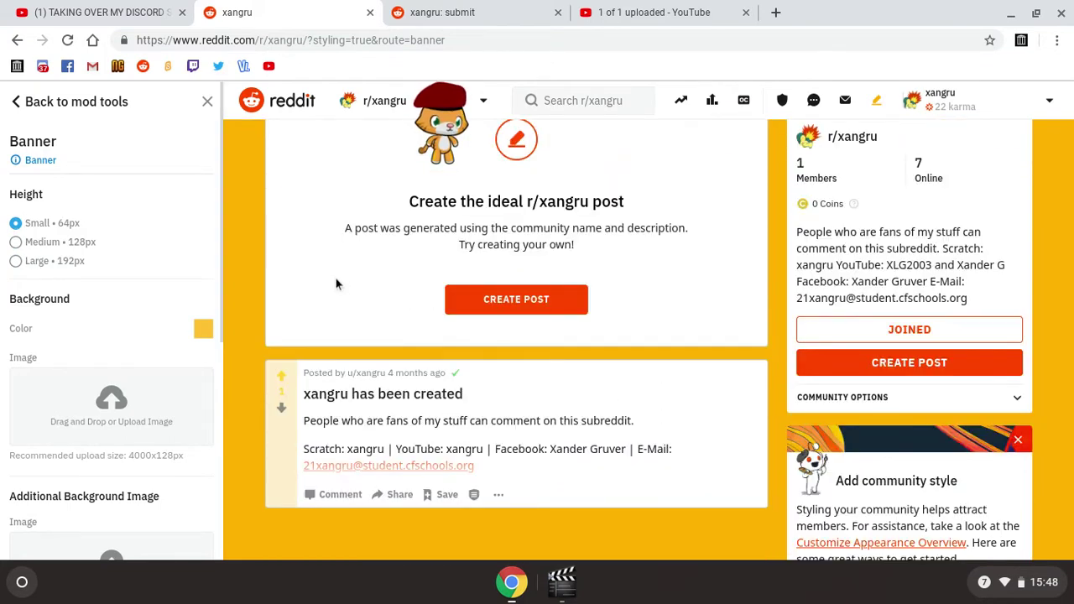
# Set the banner background color to the bright red swatch, keep the unsaved changes, and save the banner settings
pyautogui.click(203, 330)
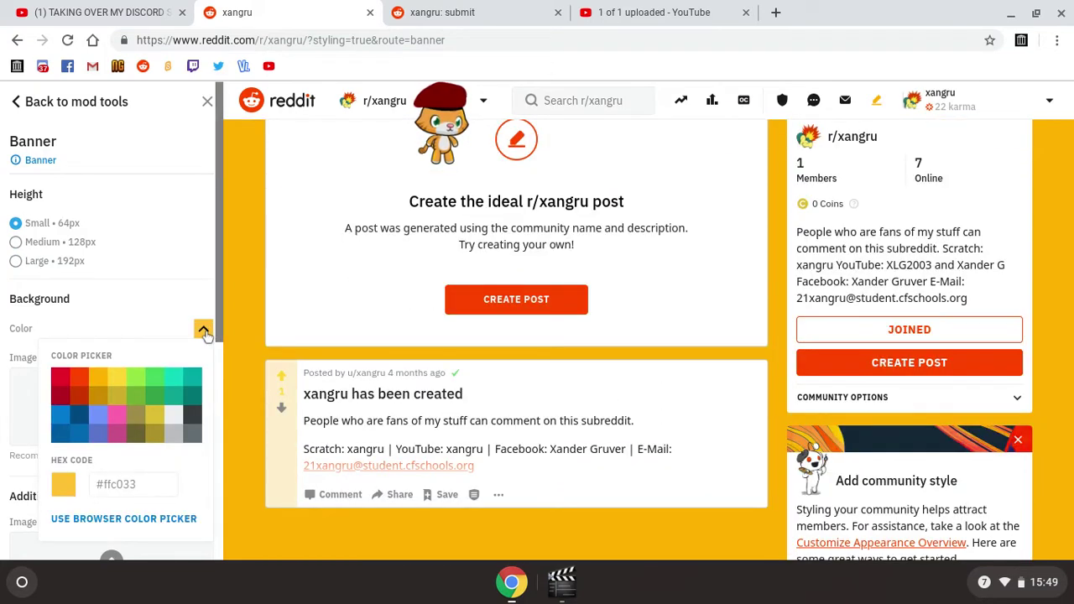
pyautogui.click(79, 378)
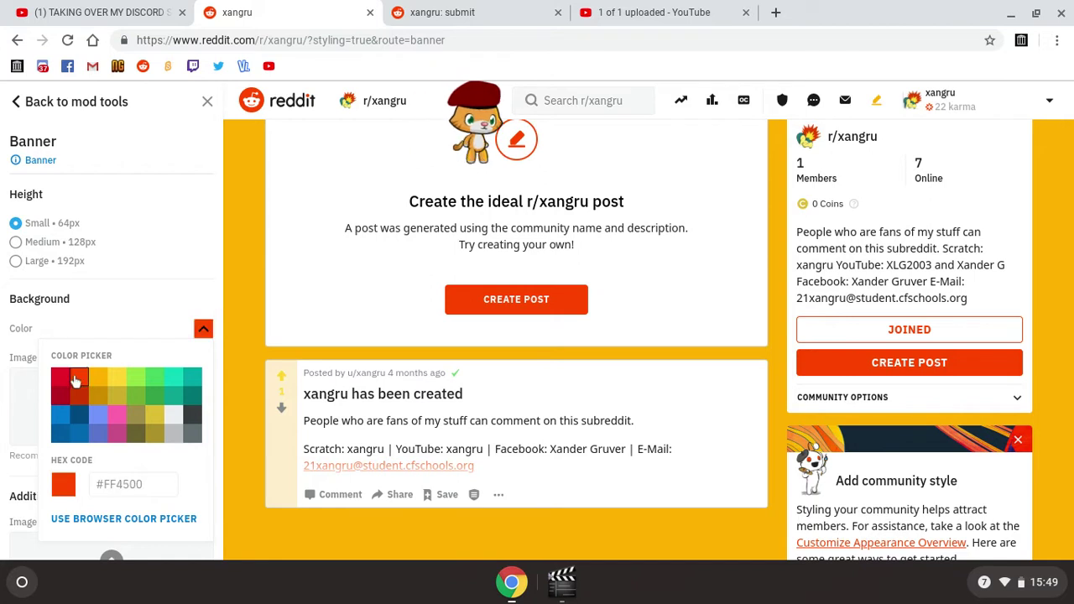
pyautogui.click(63, 383)
pyautogui.click(98, 380)
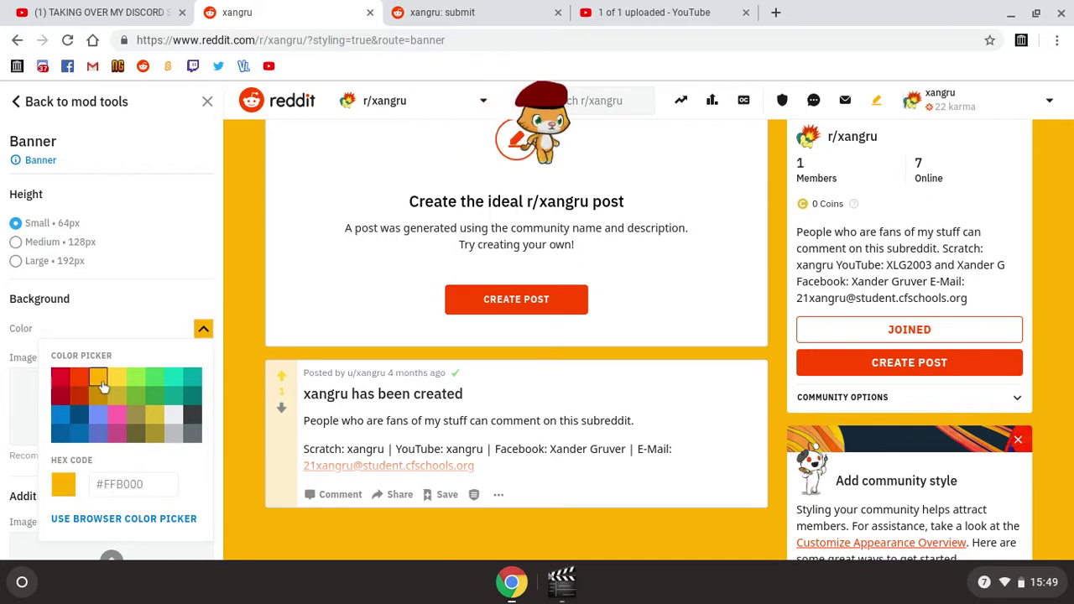
pyautogui.click(63, 382)
pyautogui.click(355, 318)
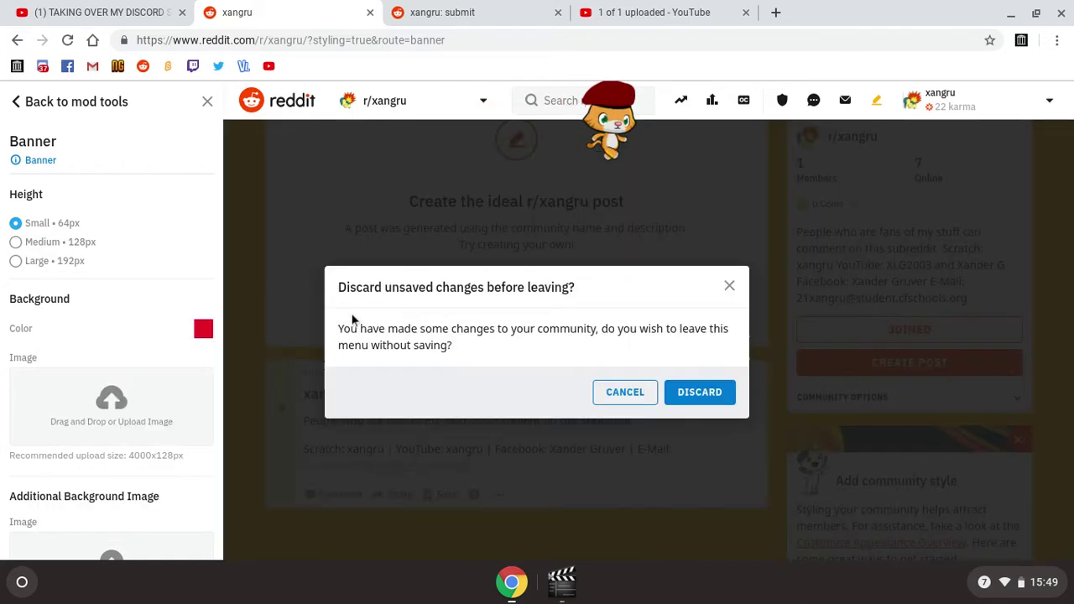
pyautogui.click(611, 397)
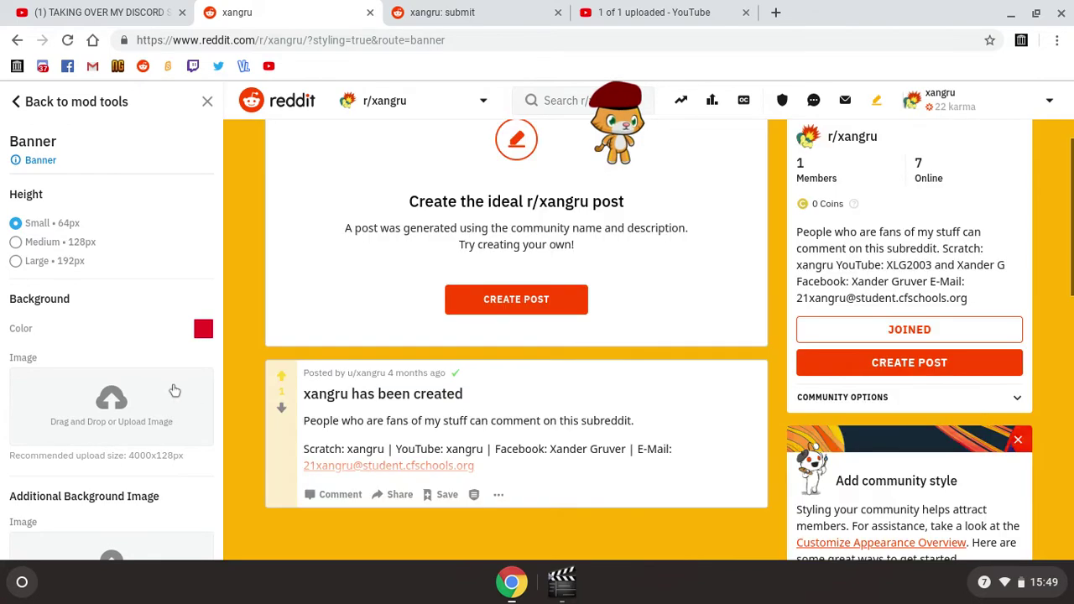
pyautogui.scroll(-5, 172, 388)
pyautogui.click(85, 469)
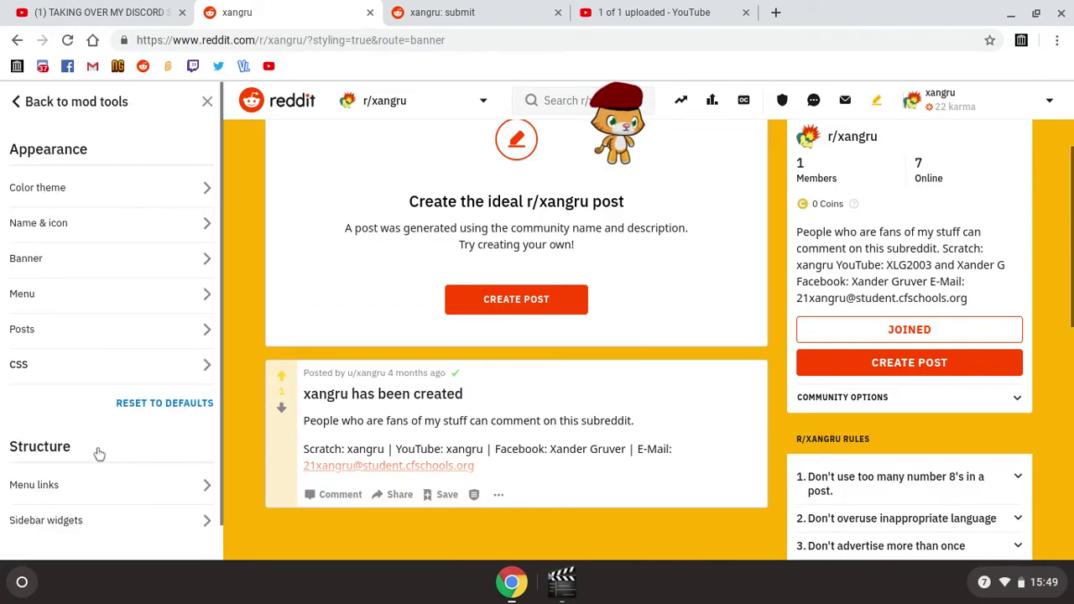
# Open the Posts appearance settings, review the vote icon options, and set the up and down vote icons to Custom
pyautogui.scroll(2, 403, 276)
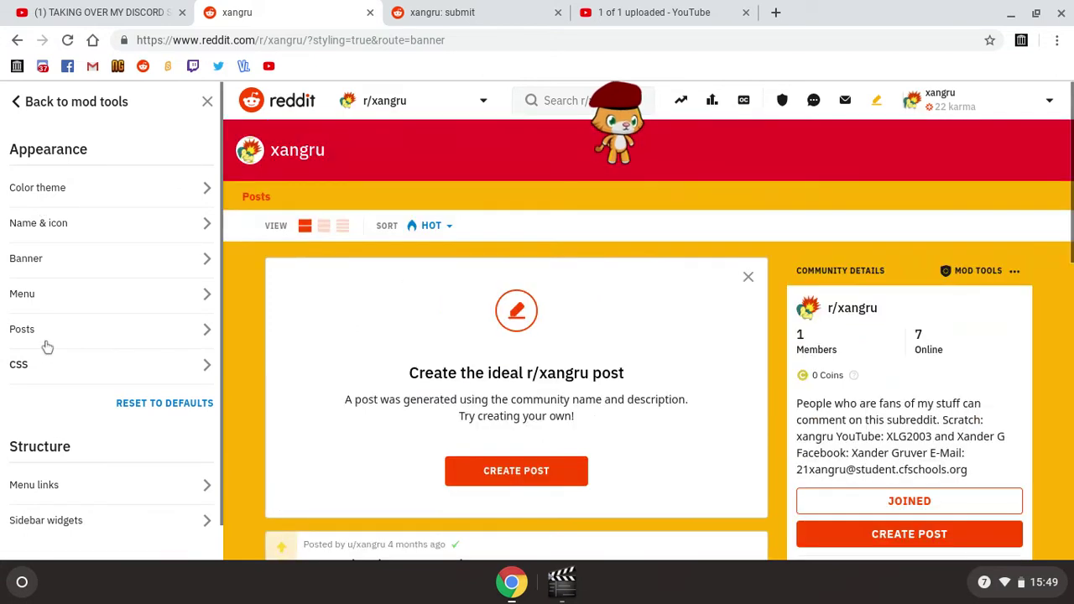
pyautogui.click(47, 339)
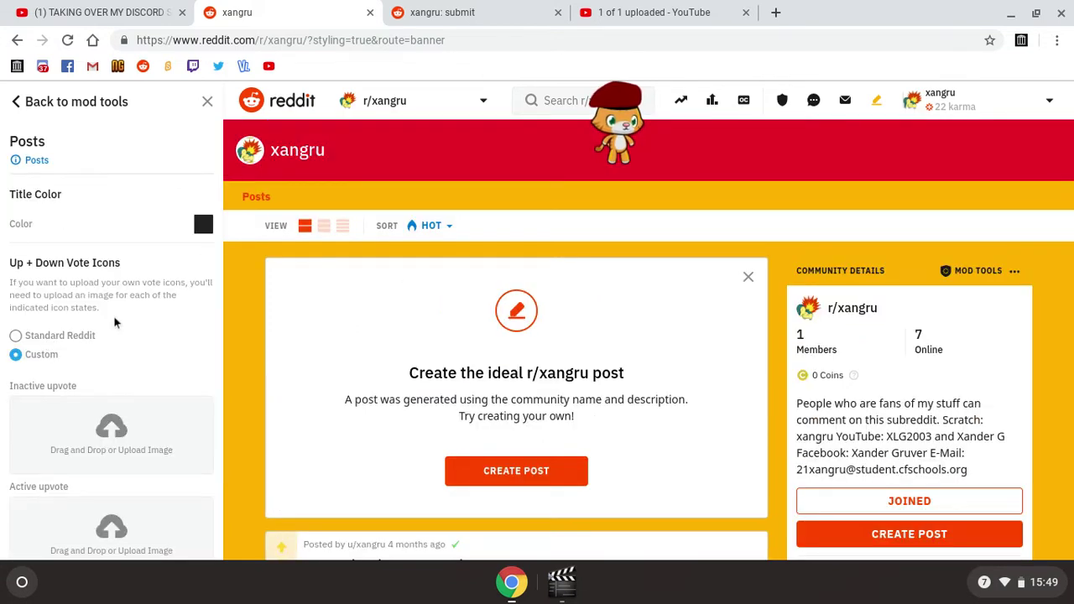
pyautogui.scroll(-5, 84, 354)
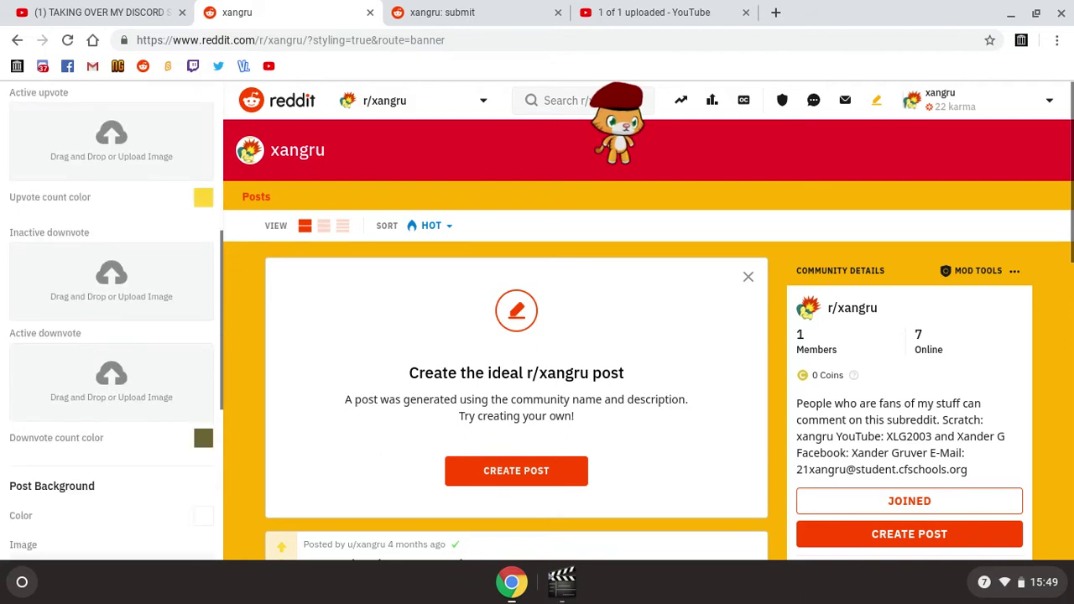
pyautogui.scroll(2, 112, 318)
pyautogui.scroll(2, 112, 319)
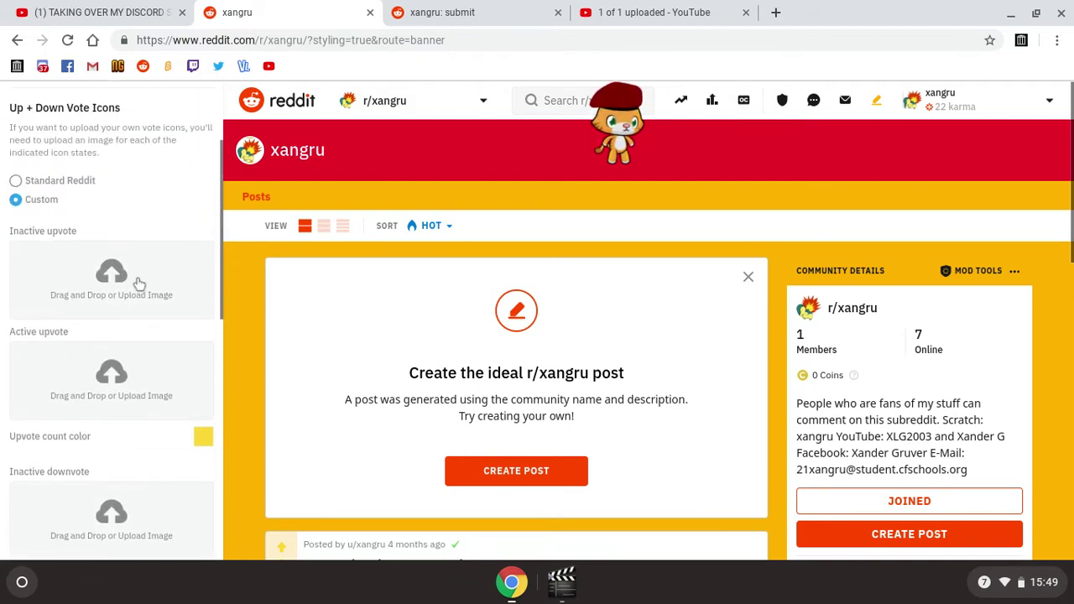
pyautogui.click(87, 186)
pyautogui.click(60, 199)
# Try several swatches for the downvote count color and set it to dark gray #373C3F
pyautogui.scroll(-1, 113, 275)
pyautogui.scroll(-3, 113, 275)
pyautogui.scroll(-1, 112, 319)
pyautogui.click(202, 267)
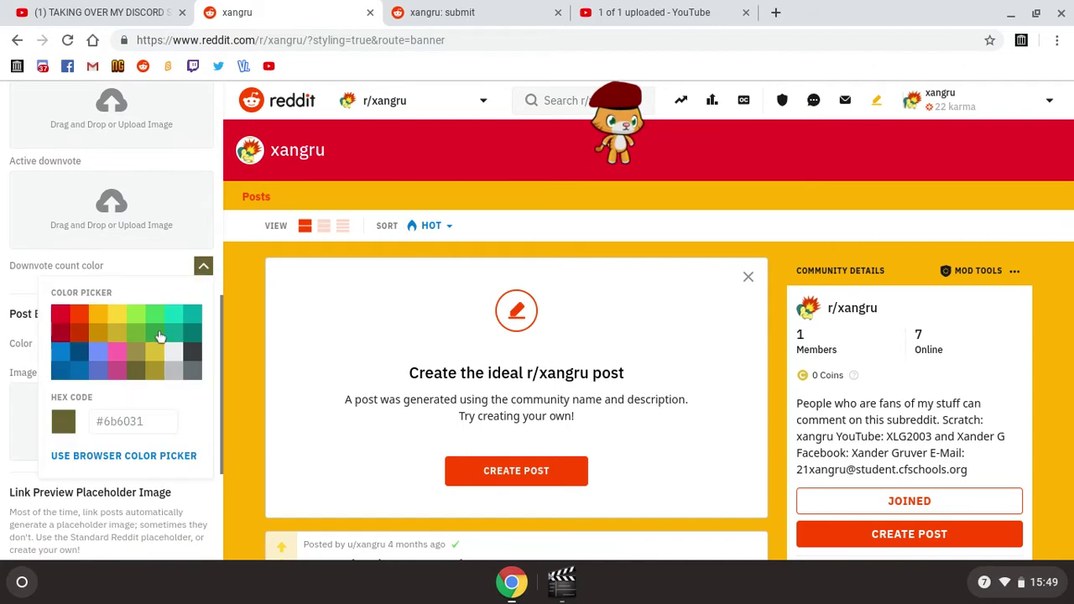
pyautogui.click(61, 316)
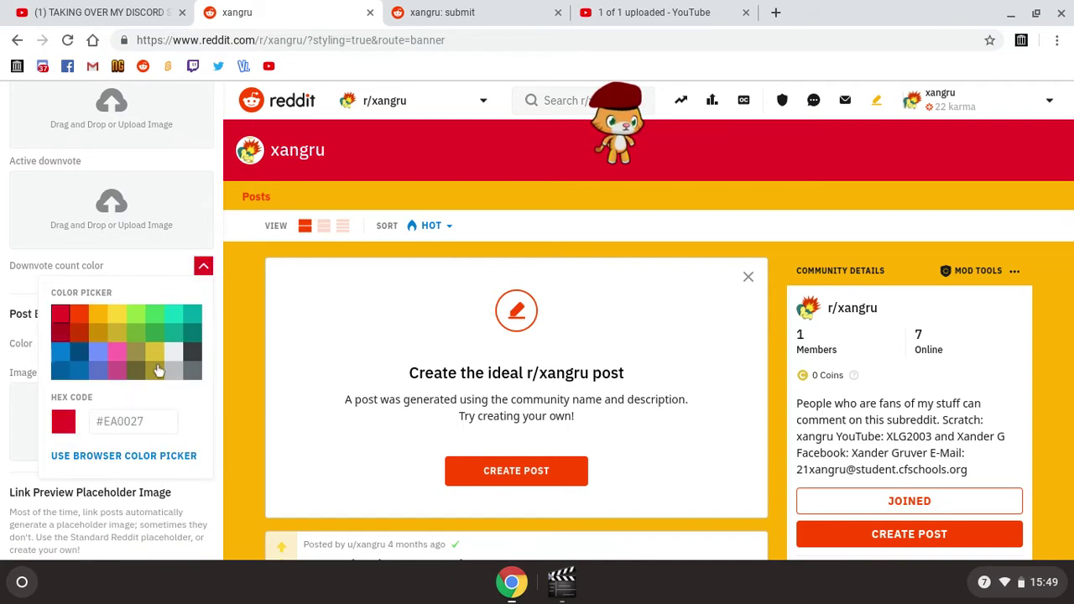
pyautogui.click(125, 374)
pyautogui.click(61, 332)
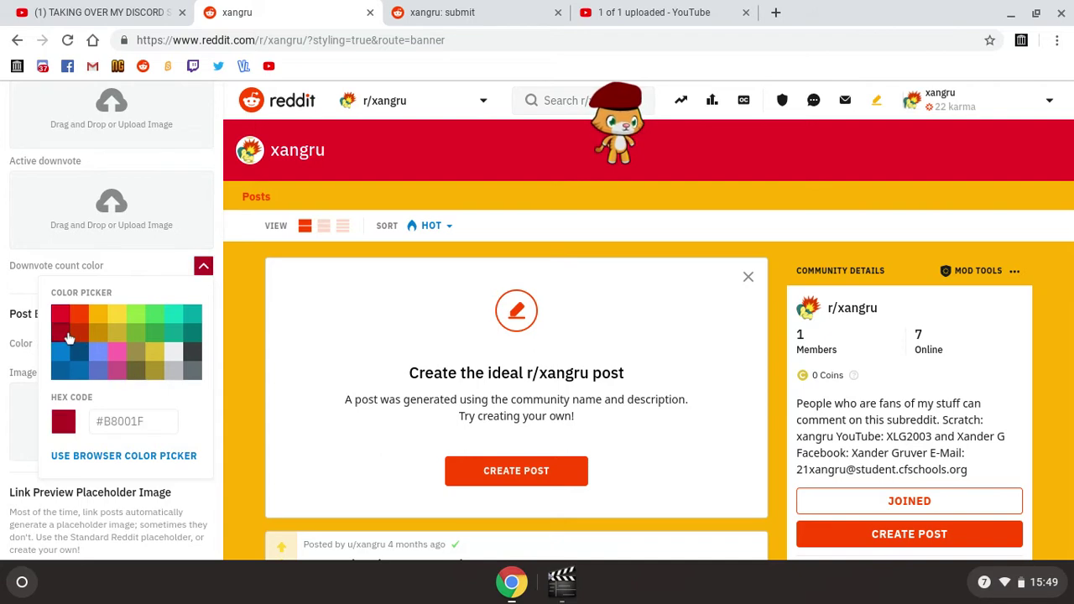
pyautogui.click(156, 353)
pyautogui.click(156, 371)
pyautogui.click(175, 372)
pyautogui.click(156, 371)
pyautogui.click(137, 371)
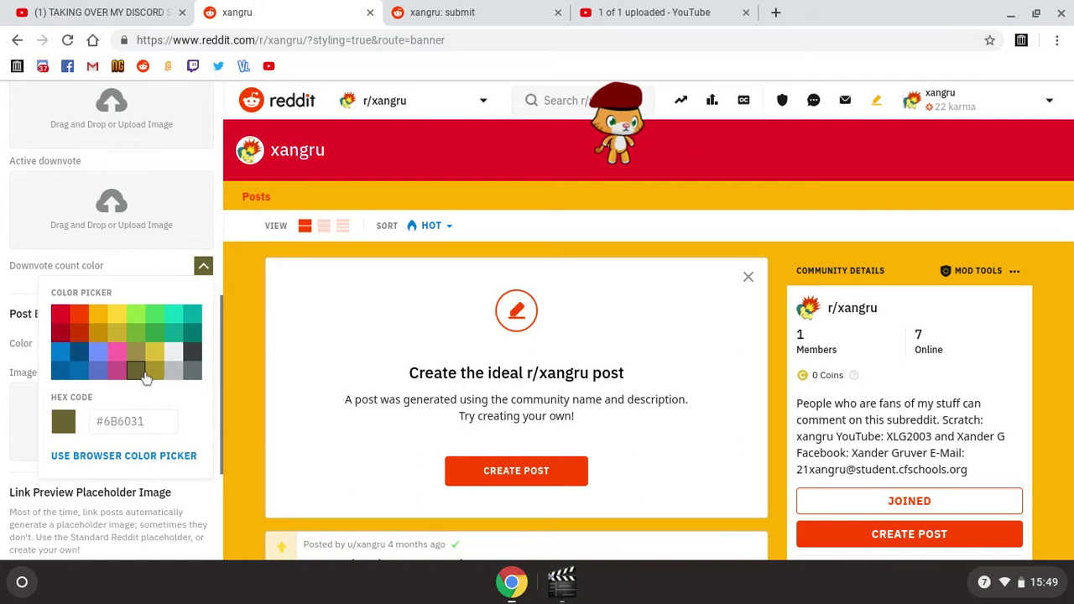
pyautogui.click(198, 357)
# Try several swatches for the upvote count color and set it to orange-red #FF4500
pyautogui.scroll(3, 179, 300)
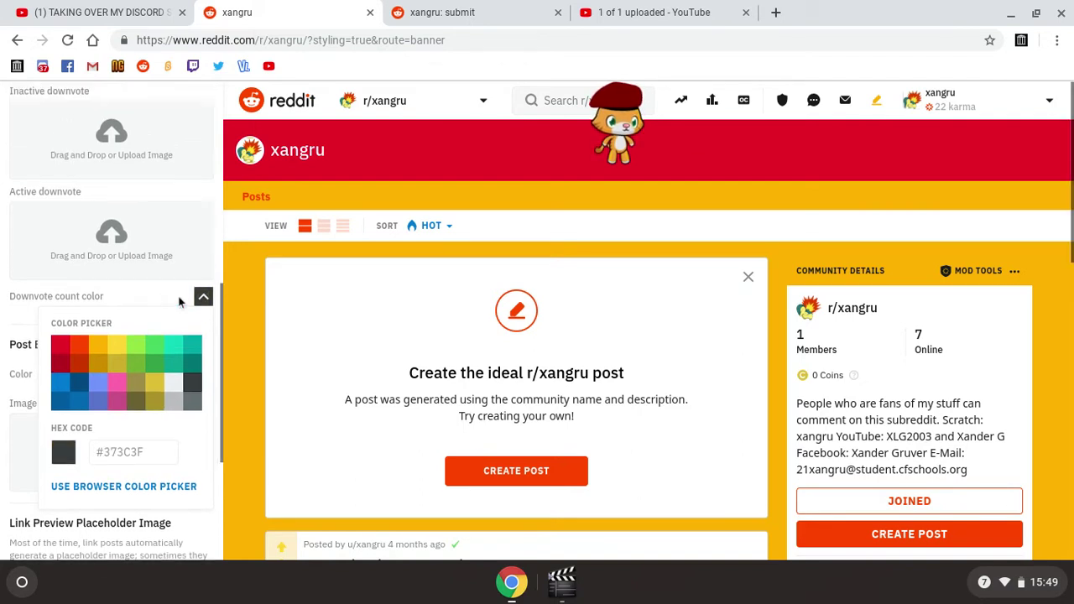
pyautogui.click(203, 189)
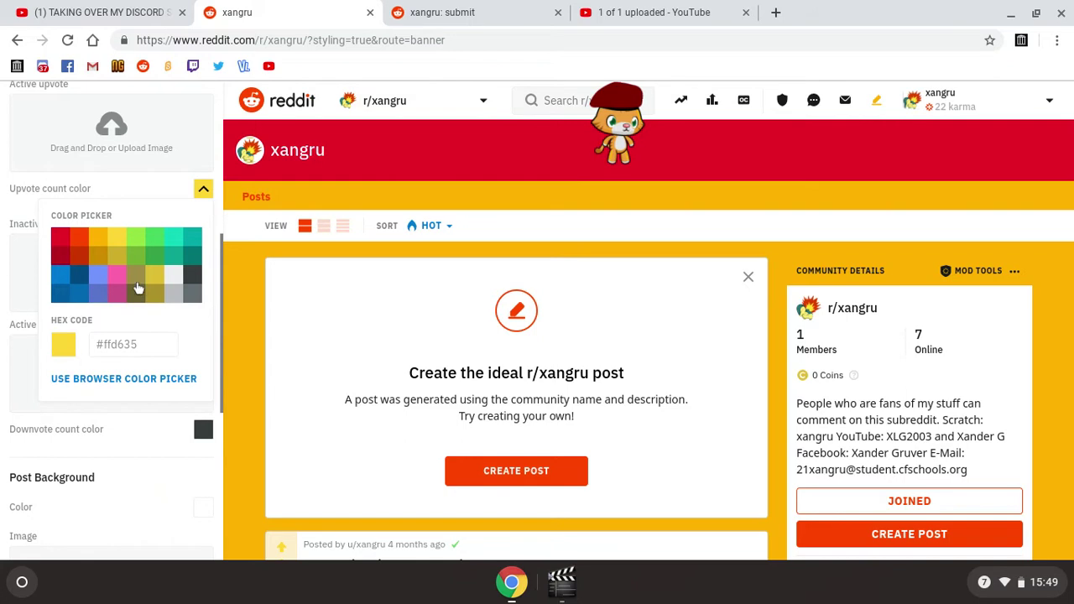
pyautogui.click(60, 238)
pyautogui.click(171, 272)
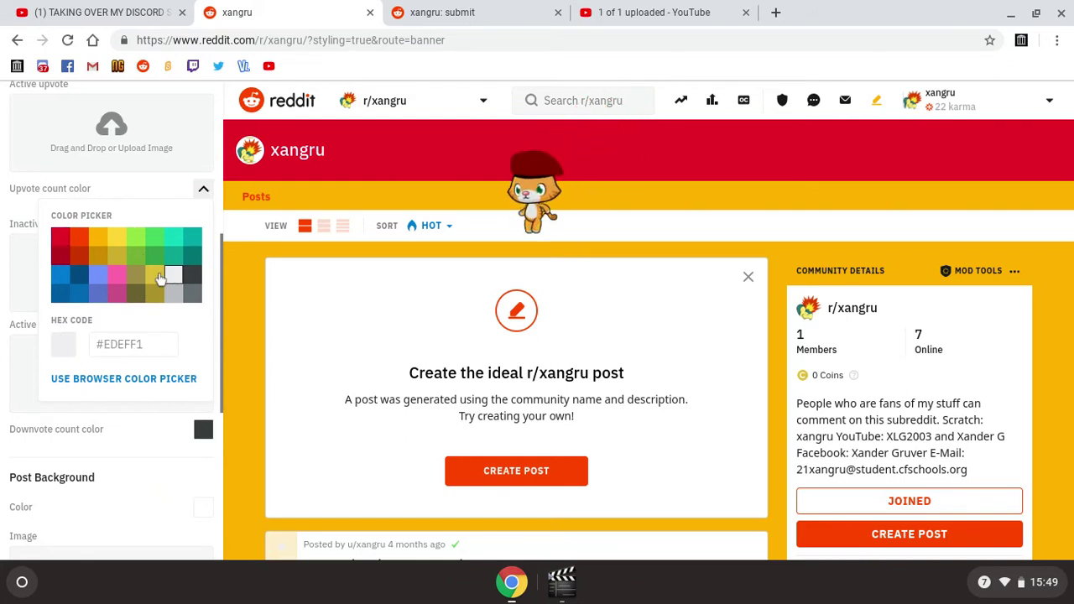
pyautogui.click(155, 277)
pyautogui.click(135, 289)
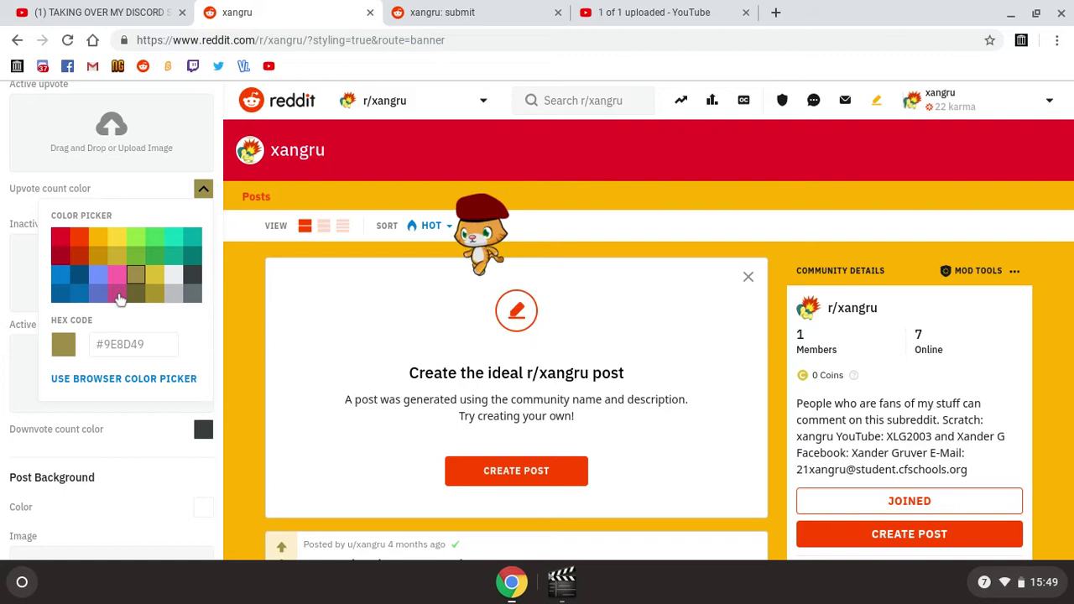
pyautogui.click(117, 292)
pyautogui.click(120, 280)
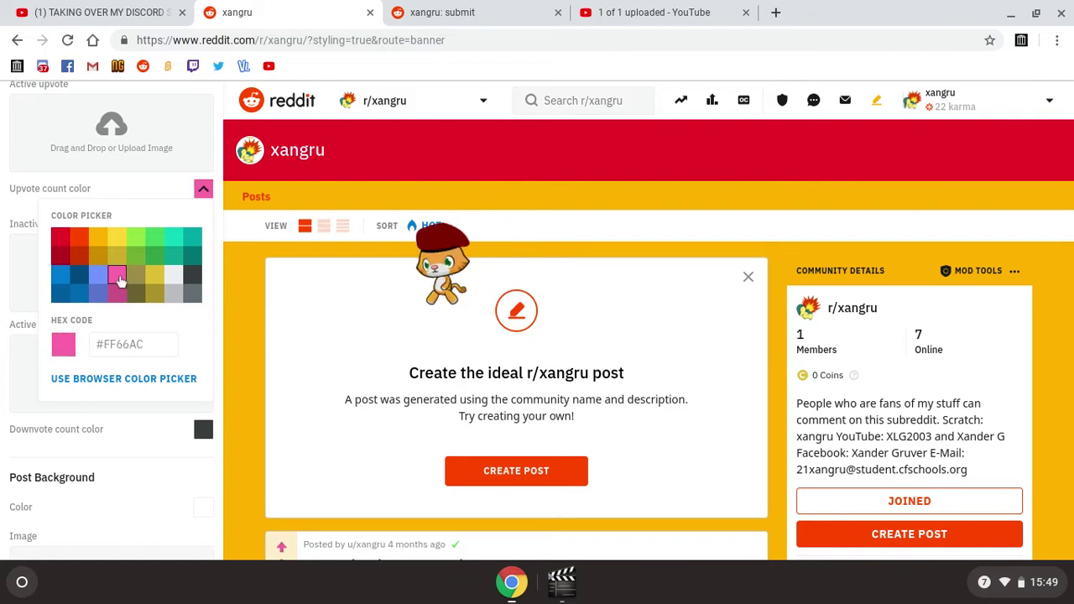
pyautogui.click(172, 240)
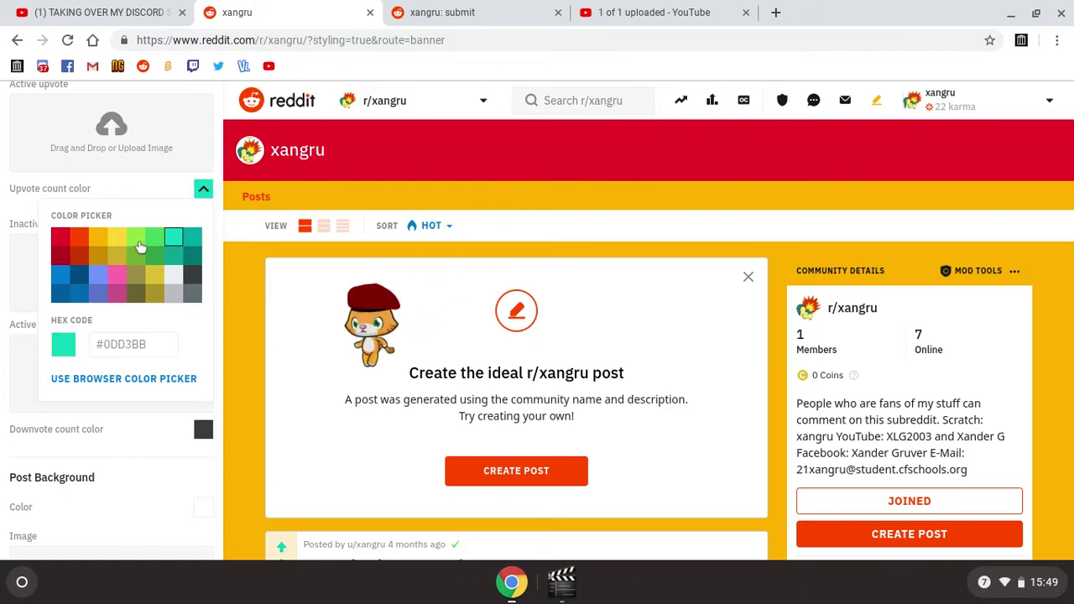
pyautogui.click(104, 241)
pyautogui.click(79, 240)
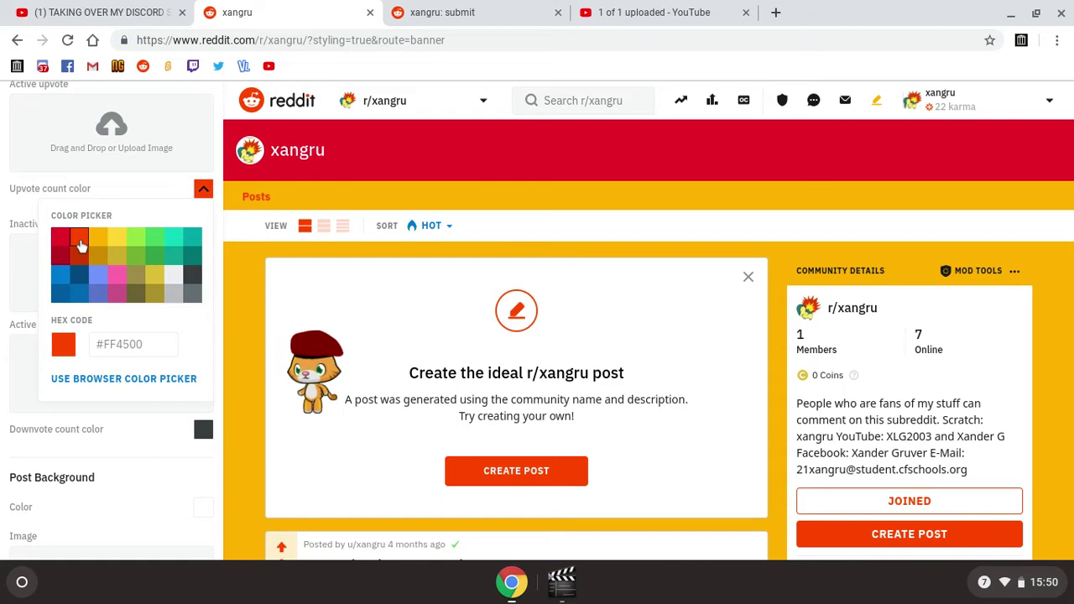
# Keep orange-red #FF4500 as the upvote count color and save the Posts appearance settings
pyautogui.click(64, 244)
pyautogui.click(79, 239)
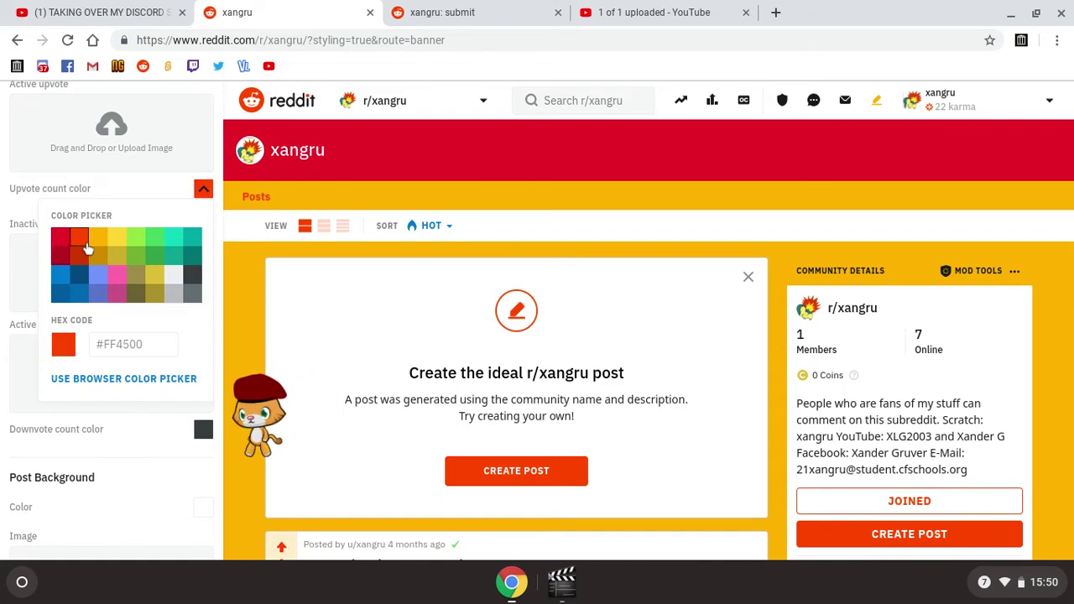
pyautogui.click(403, 411)
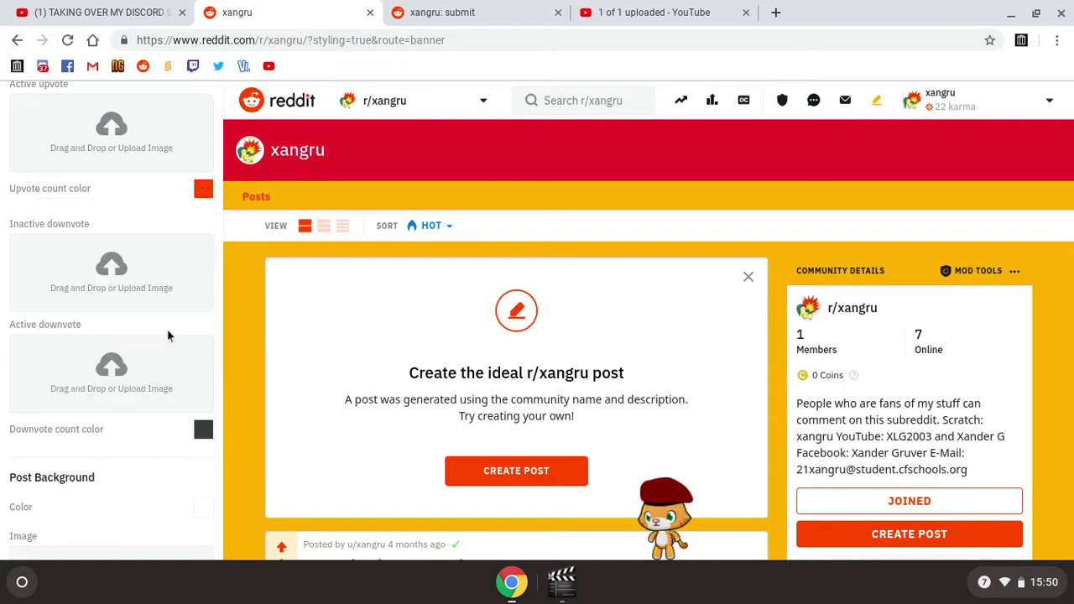
pyautogui.scroll(-2, 182, 297)
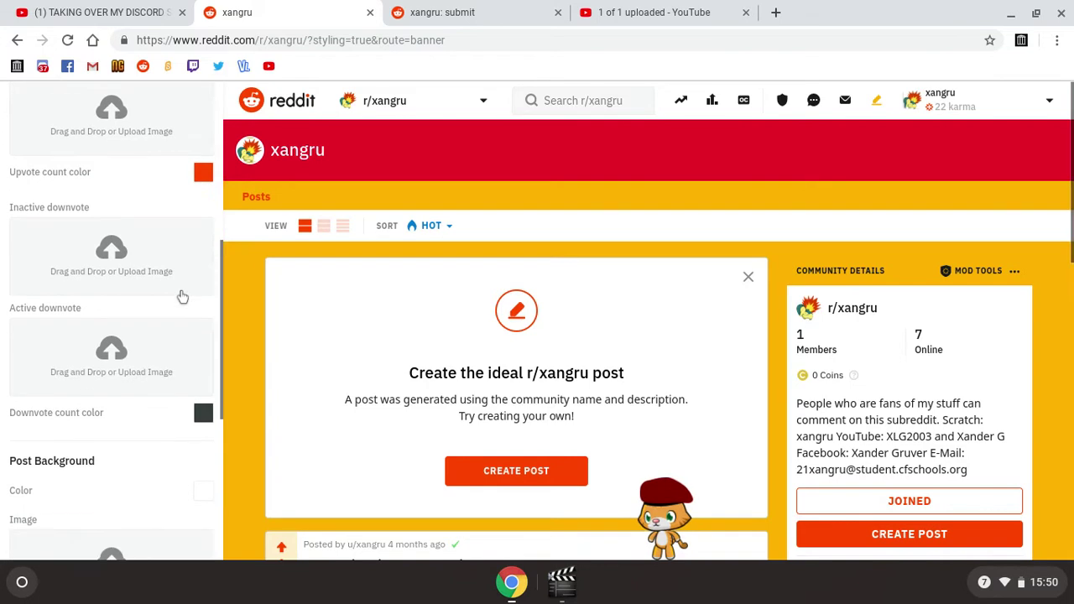
pyautogui.scroll(-3, 182, 297)
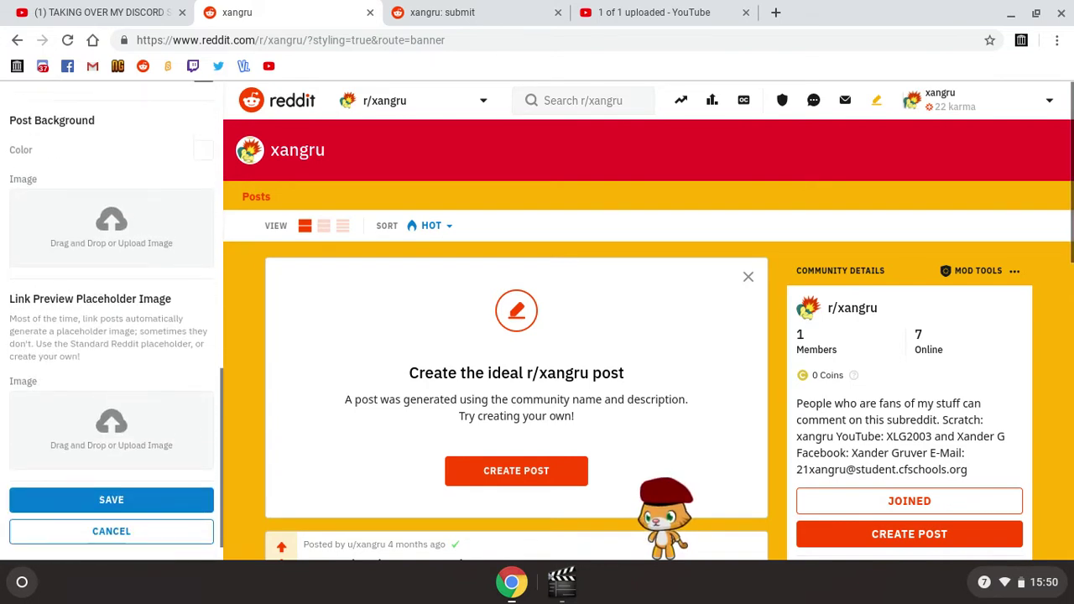
pyautogui.scroll(-1, 84, 394)
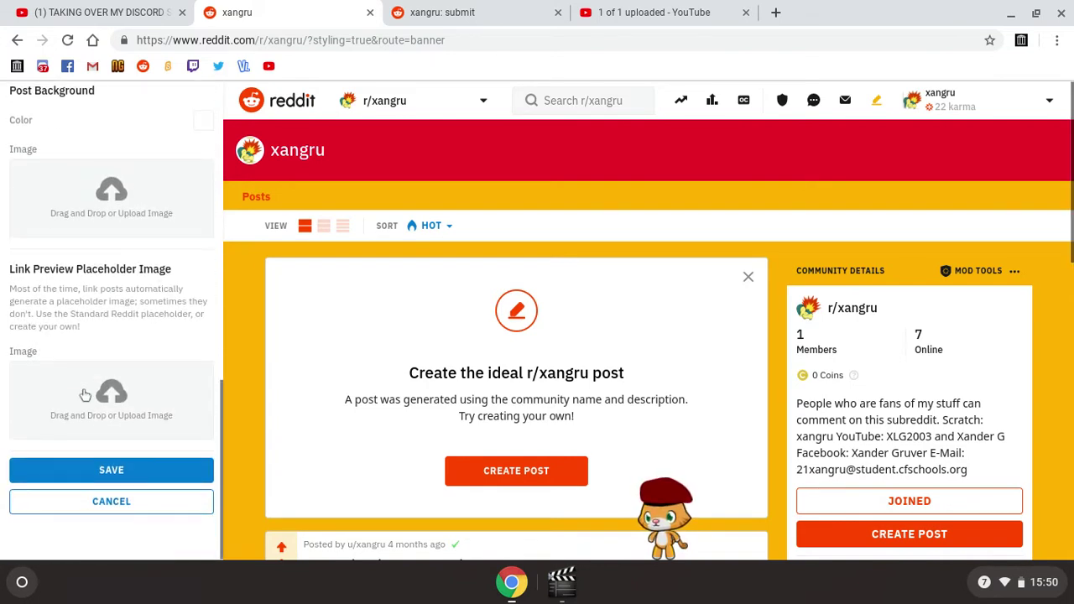
pyautogui.click(108, 475)
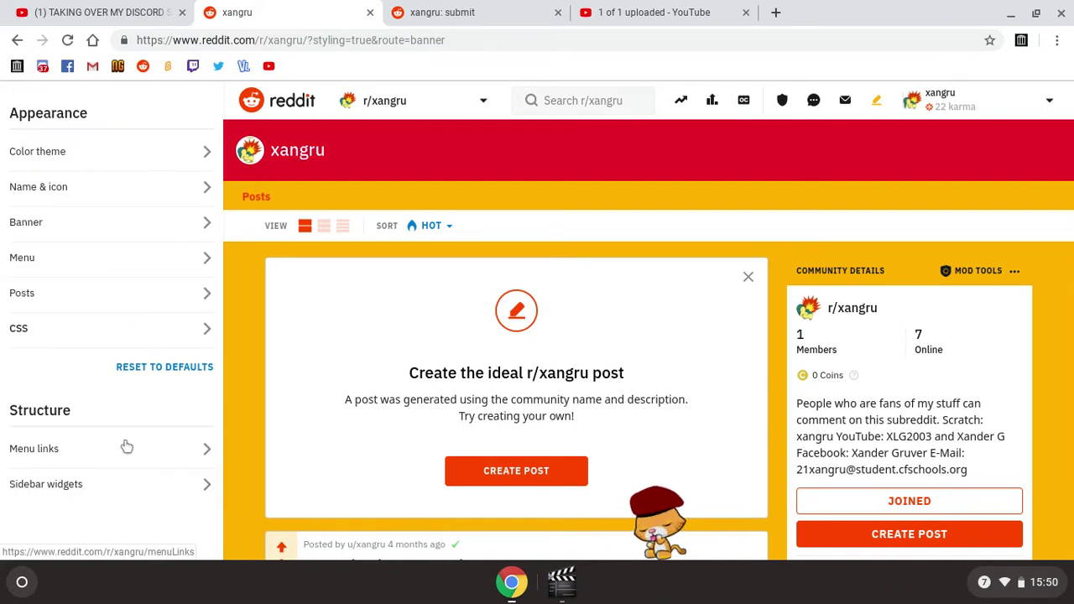
# Open the Subreddit Rules sidebar widget and go to the page for editing the community rules
pyautogui.click(110, 487)
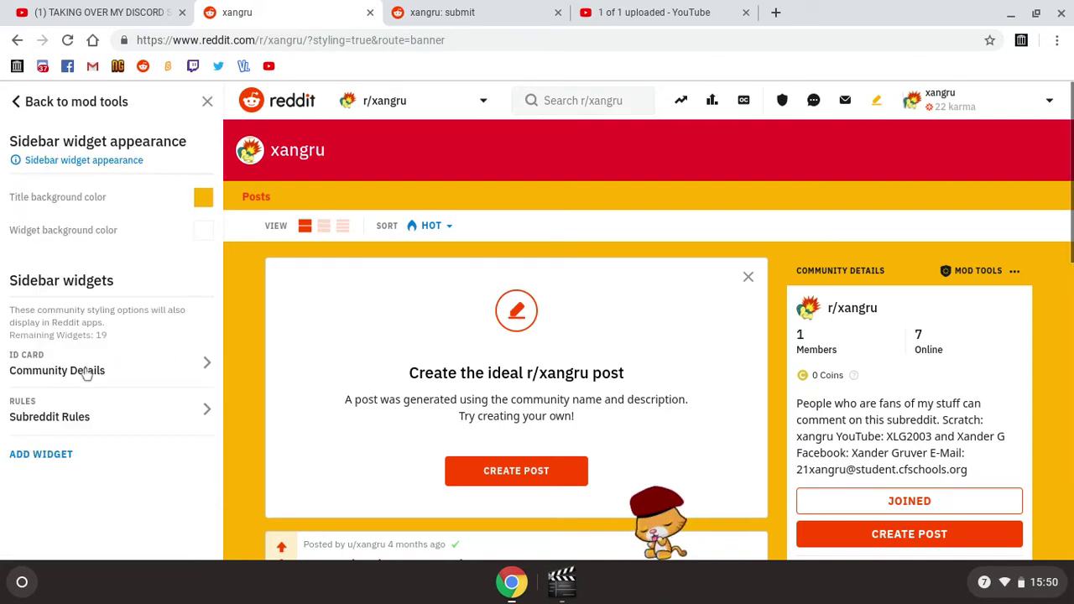
pyautogui.click(71, 423)
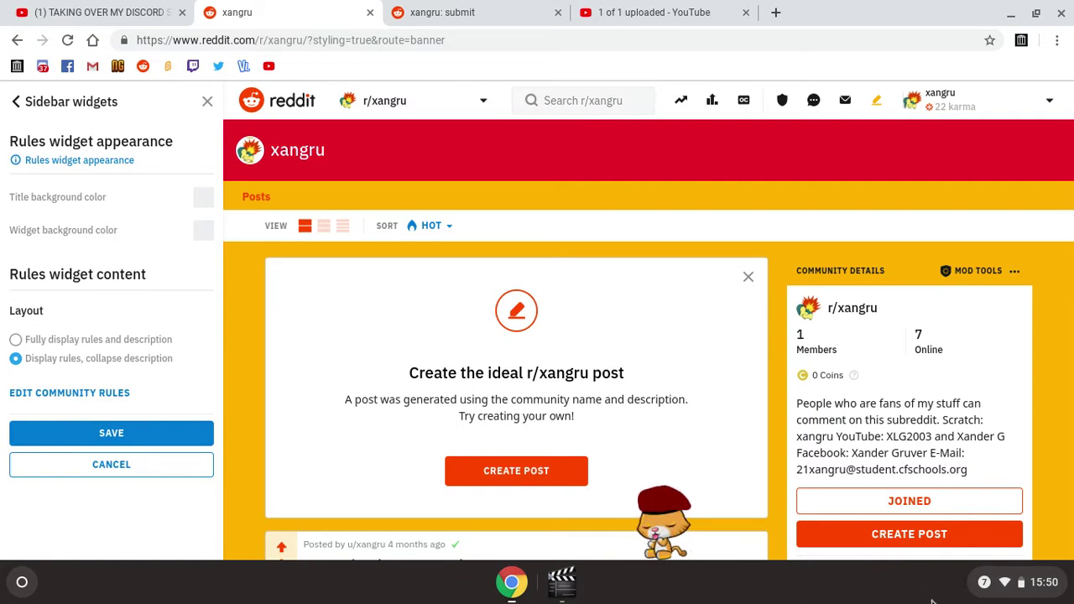
pyautogui.click(91, 393)
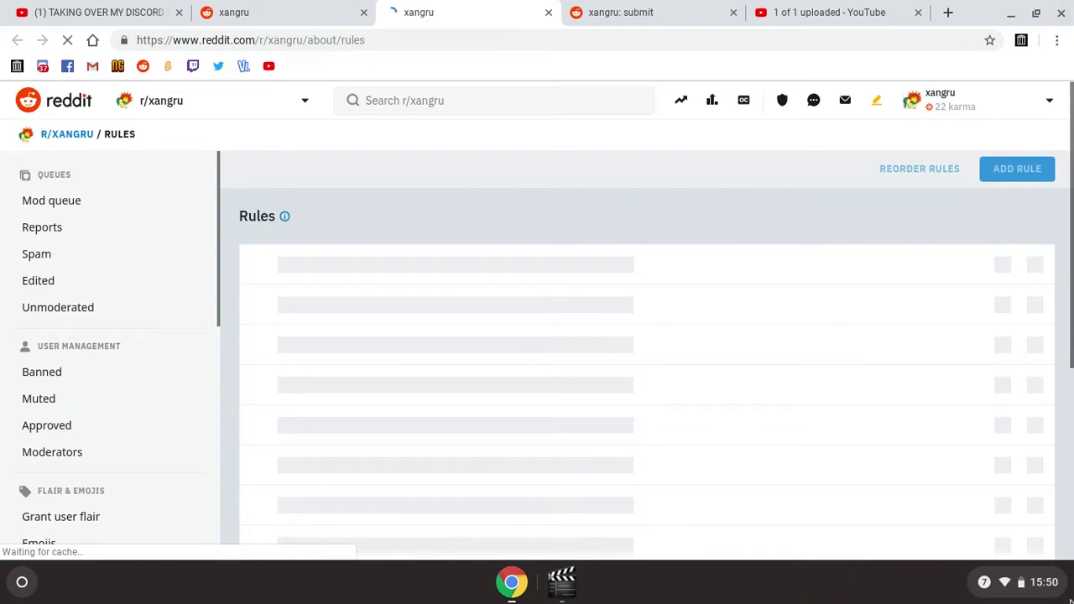
pyautogui.click(566, 579)
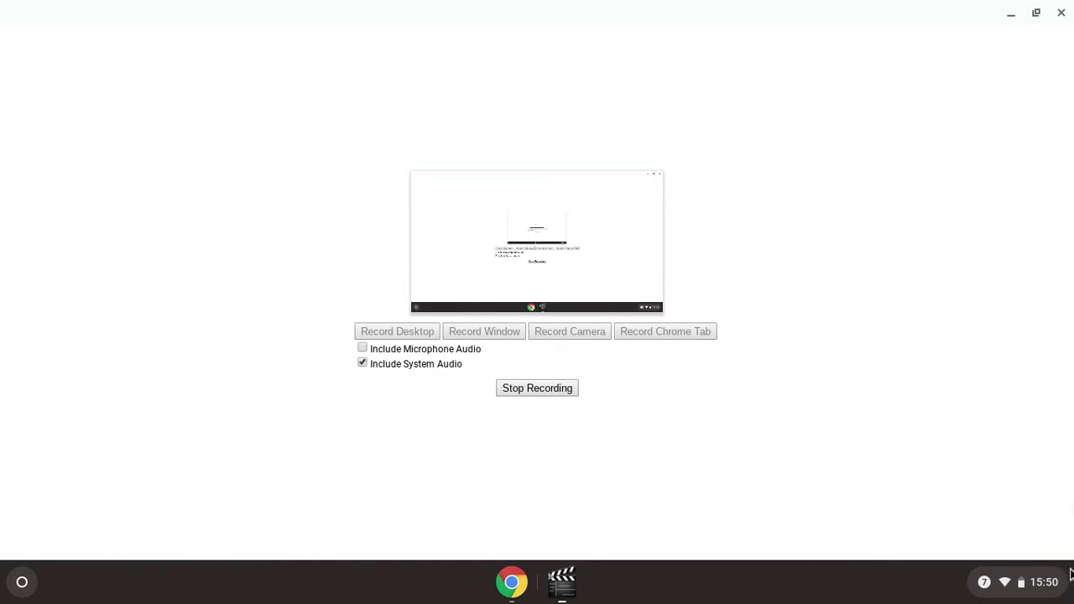
pyautogui.click(1040, 581)
pyautogui.click(1040, 582)
pyautogui.doubleClick(1002, 5)
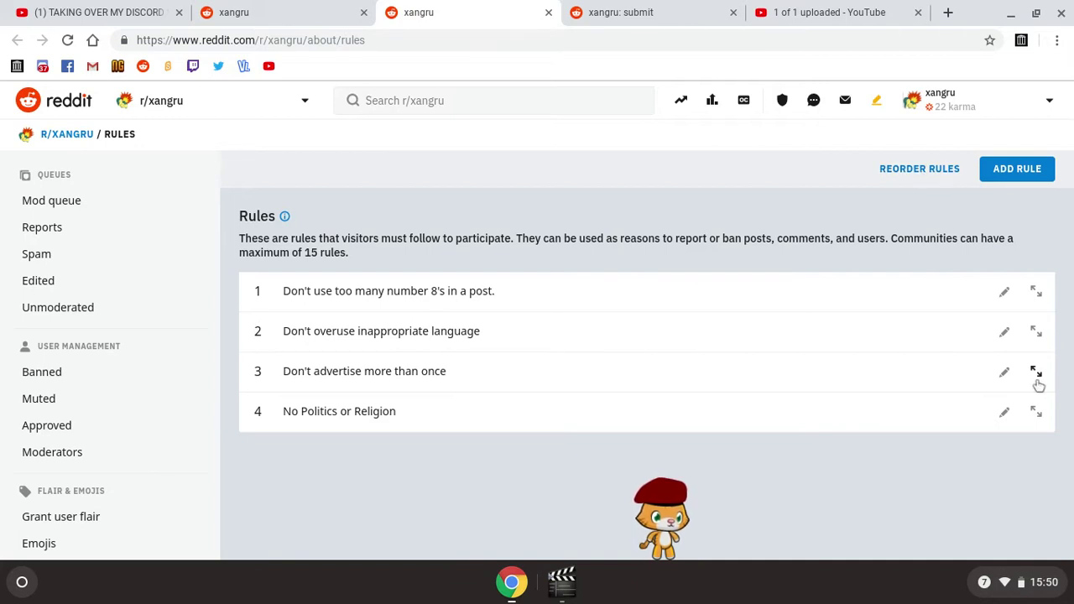
# Open the rule "Don't advertise more than once" and append "Moderators can post updates to their stuff, but if they're inappropriate, the" to its full description
pyautogui.click(1004, 374)
pyautogui.scroll(-2, 559, 318)
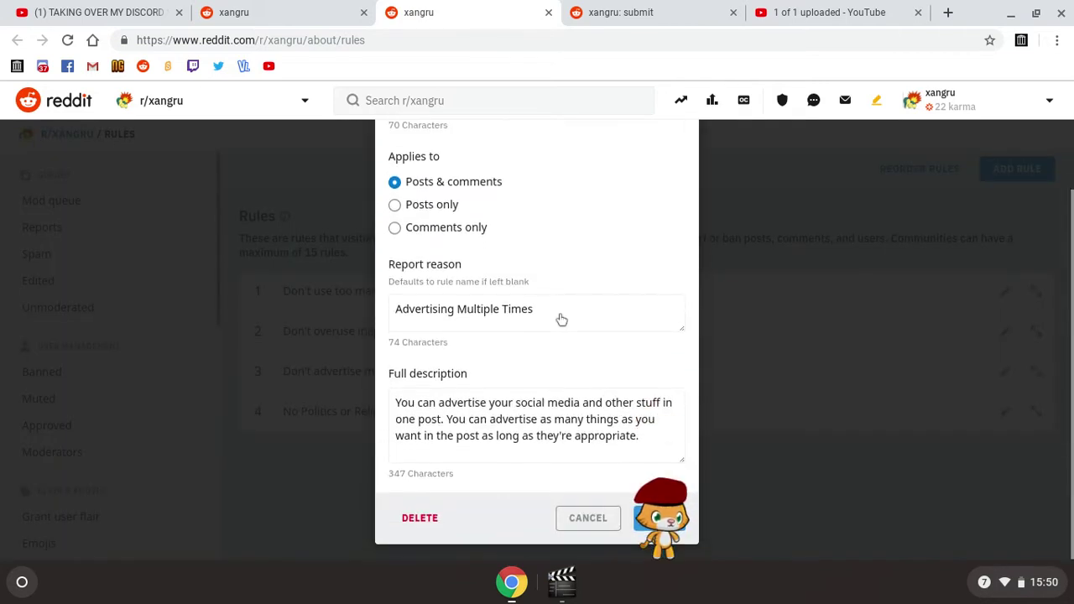
pyautogui.click(650, 434)
pyautogui.press('Return')
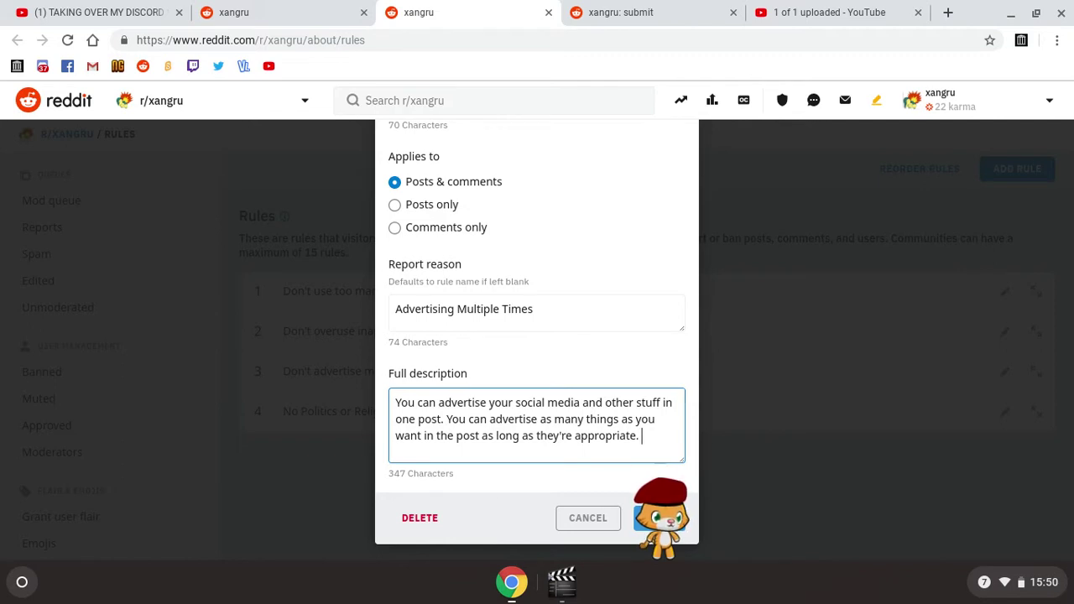
pyautogui.write('Moderators can post updates to their stuff, but if the')
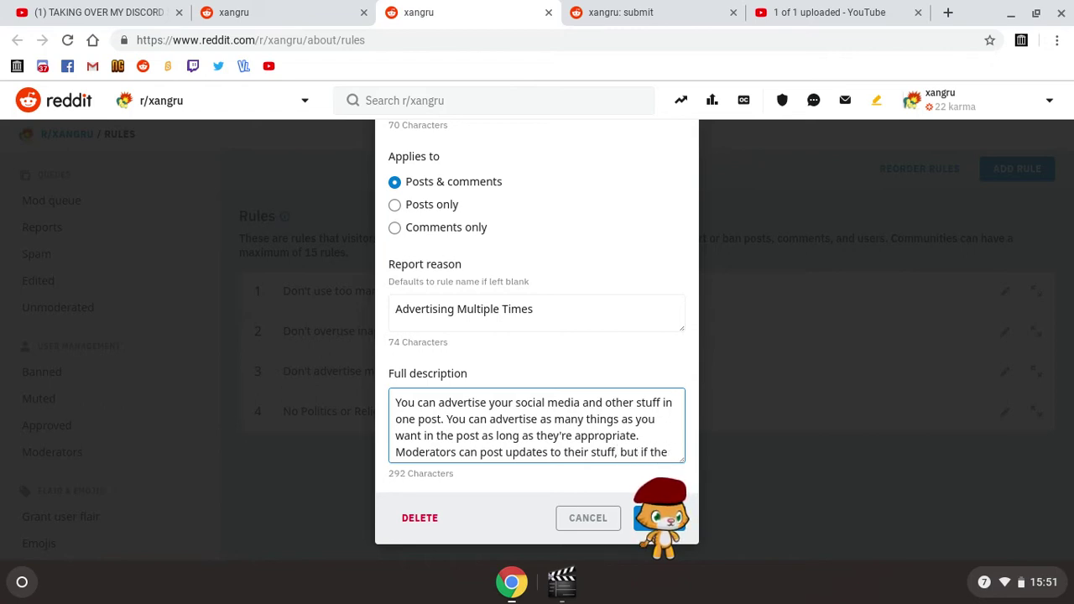
pyautogui.write("'re inappropriate, the")
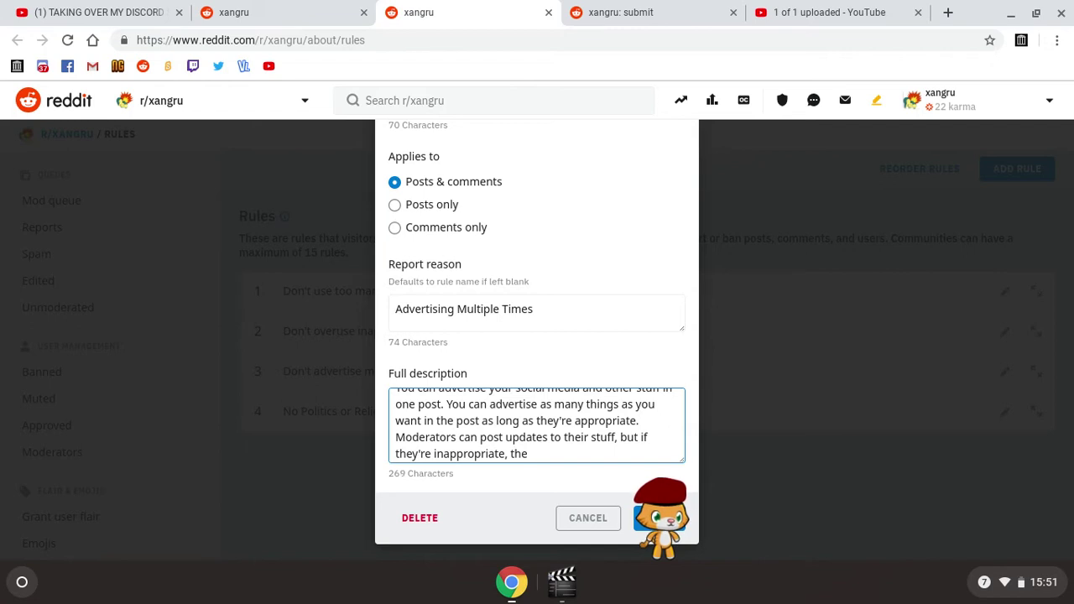
# Replace everything after "their stuff" with "and advertise as much as they want as long as they don't spam." and save the rule
pyautogui.press('BackSpace')
pyautogui.press('BackSpace')
pyautogui.press('BackSpace')
pyautogui.press('BackSpace')
pyautogui.press('BackSpace')
pyautogui.press('BackSpace')
pyautogui.press('BackSpace')
pyautogui.press('BackSpace')
pyautogui.press('BackSpace')
pyautogui.press('BackSpace')
pyautogui.press('BackSpace')
pyautogui.press('BackSpace')
pyautogui.press('BackSpace')
pyautogui.press('BackSpace')
pyautogui.press('BackSpace')
pyautogui.press('BackSpace')
pyautogui.press('BackSpace')
pyautogui.press('BackSpace')
pyautogui.press('BackSpace')
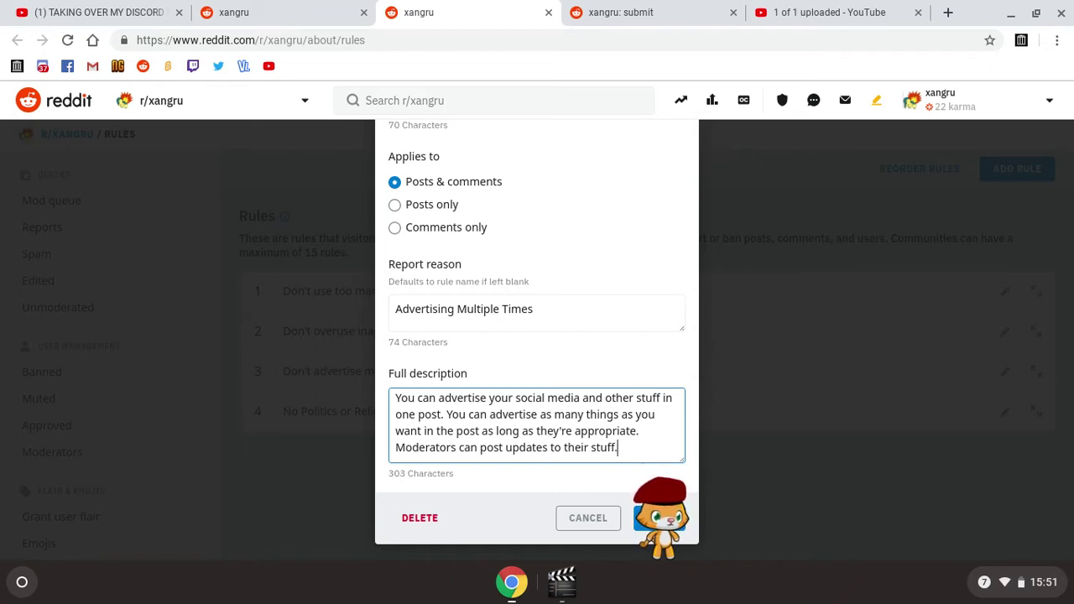
pyautogui.press('BackSpace')
pyautogui.write('and ')
pyautogui.write('advertis')
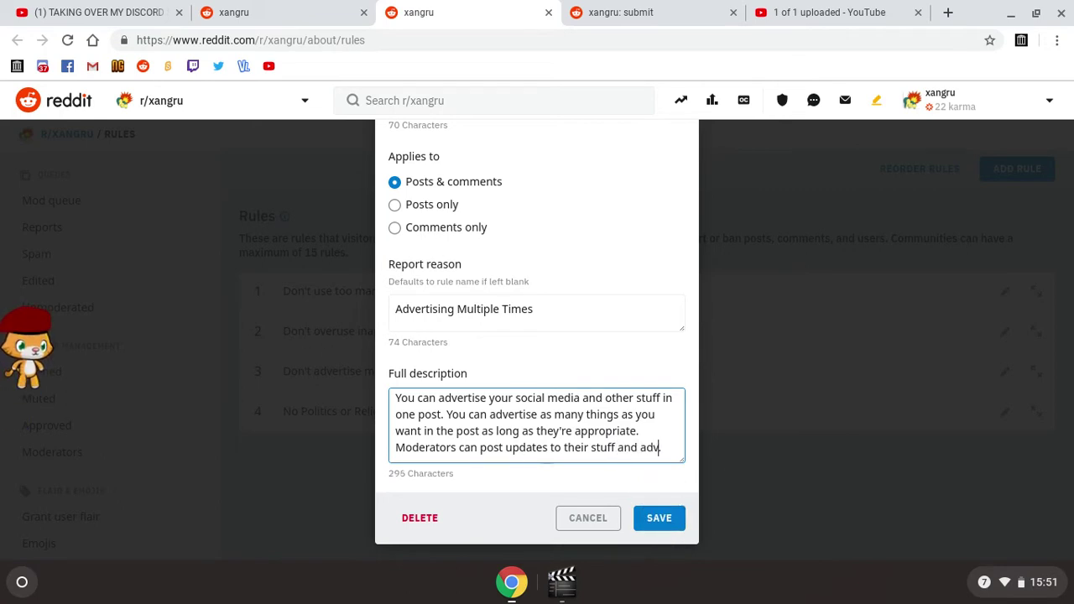
pyautogui.write('e as m')
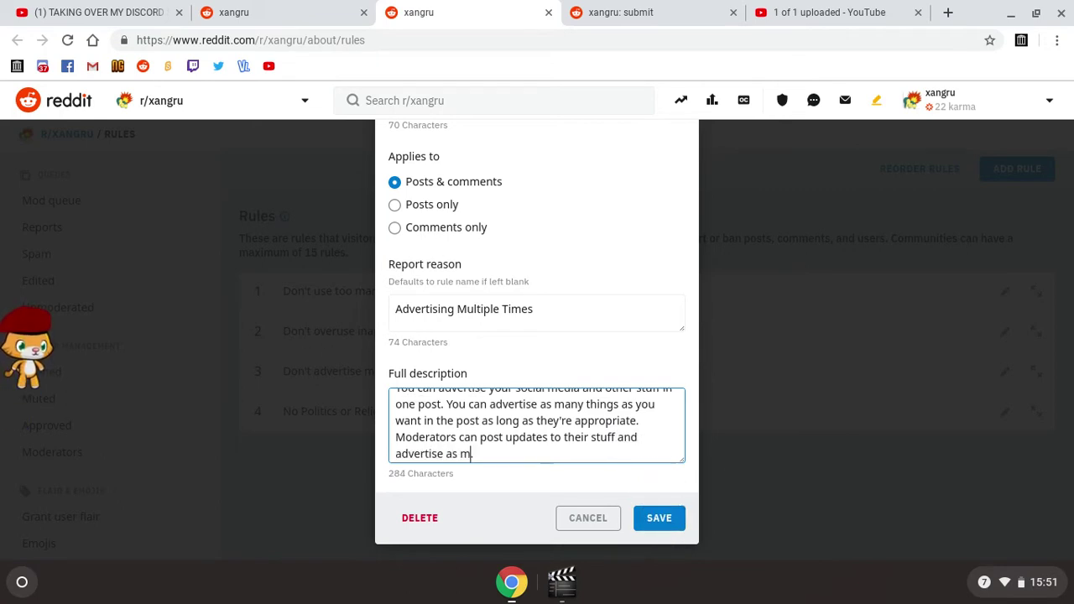
pyautogui.write("uch as they want as long as they don't")
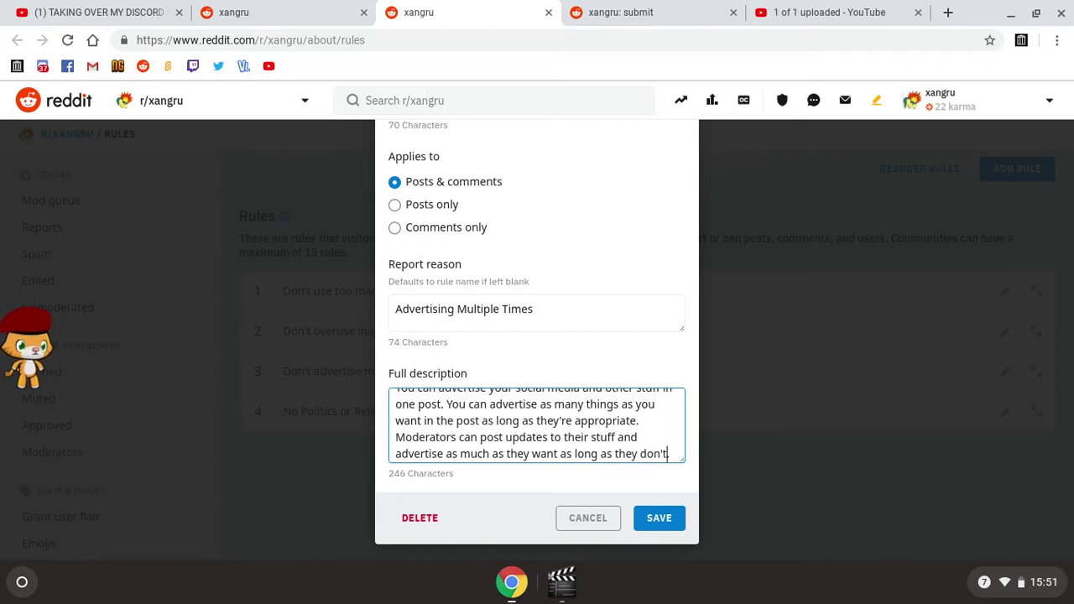
pyautogui.write('pam.')
pyautogui.click(670, 528)
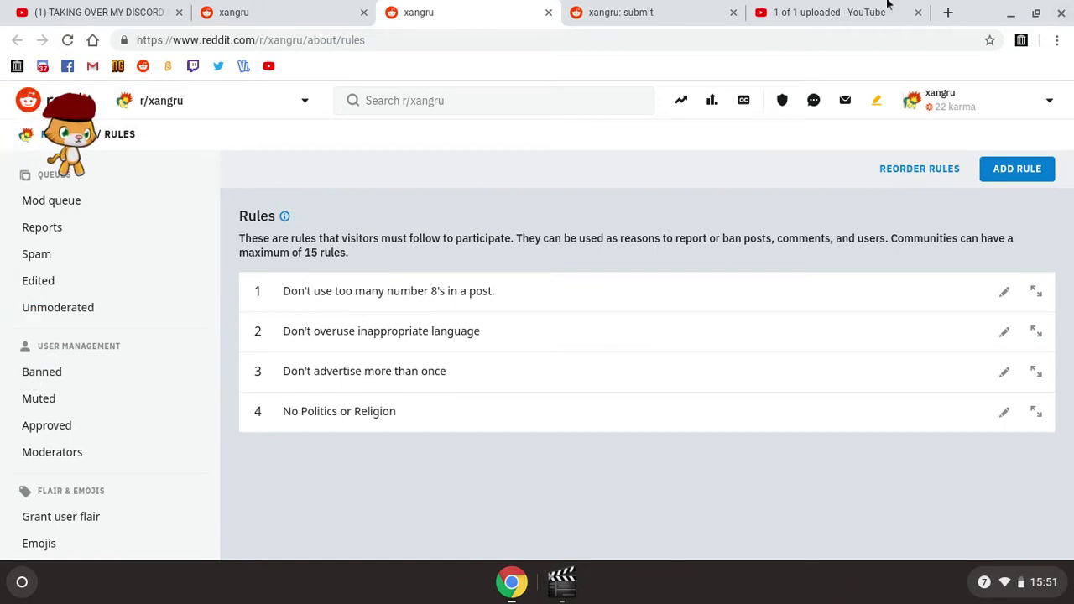
pyautogui.moveTo(417, 420); pyautogui.dragTo(282, 411)
pyautogui.click(334, 406)
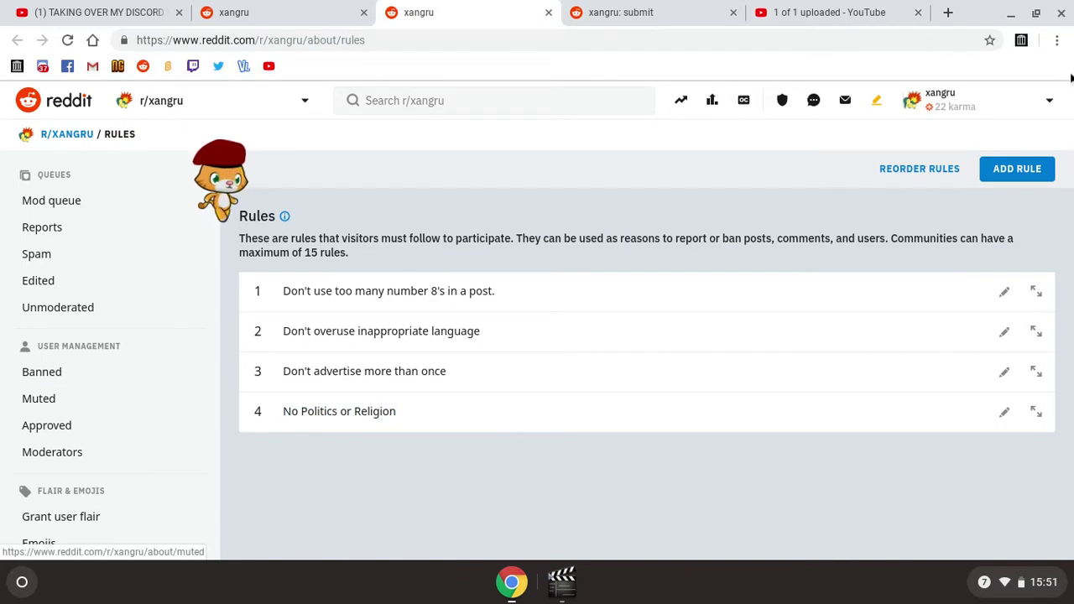
# View the subreddit's Edited queue and look through the remaining moderation tools
pyautogui.click(43, 320)
pyautogui.click(92, 290)
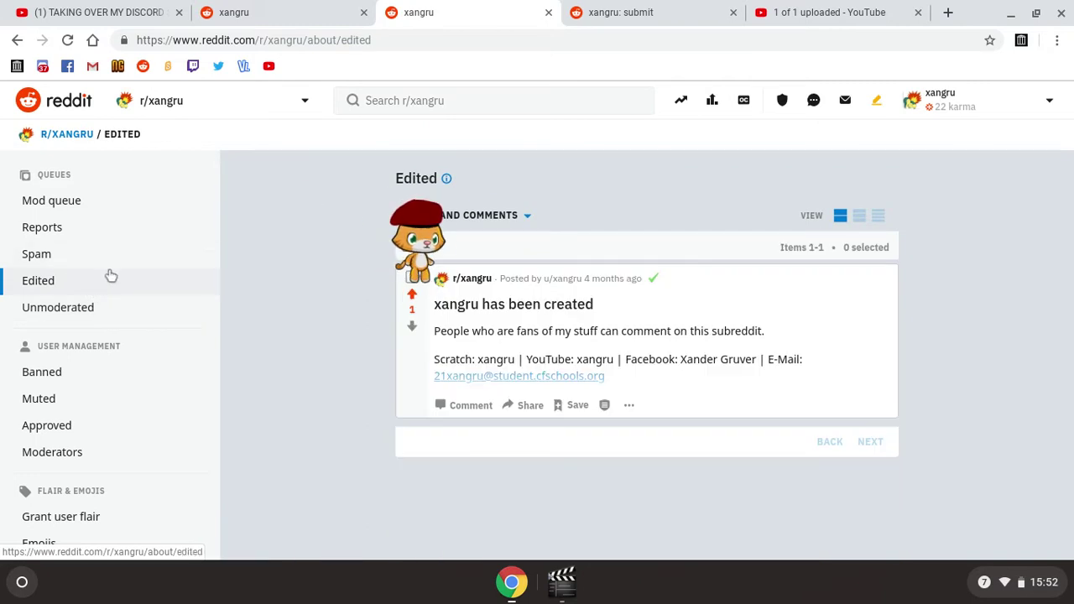
pyautogui.scroll(-10, 65, 329)
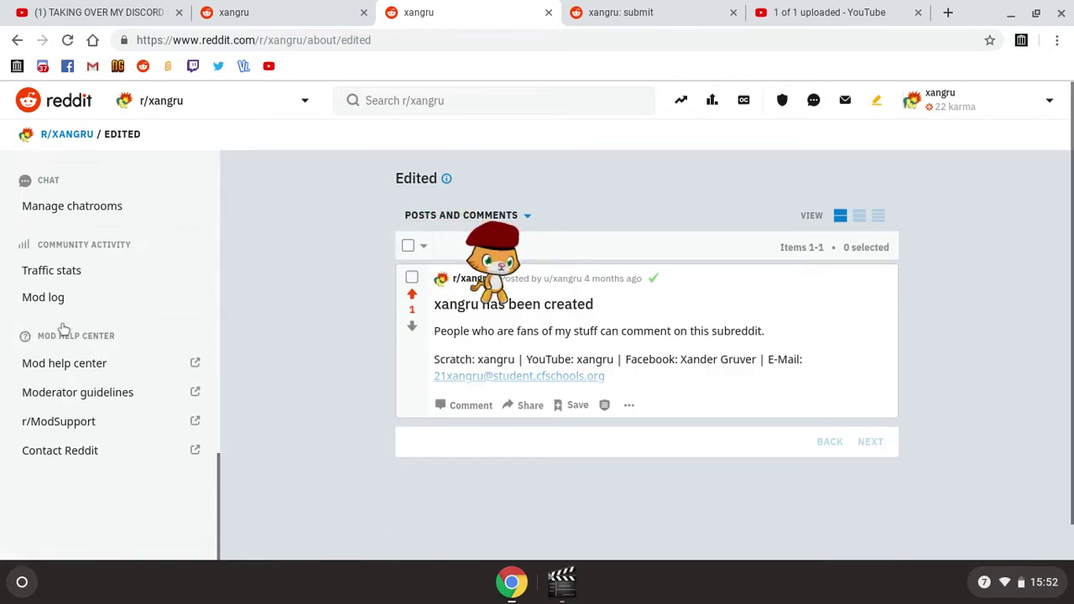
# Open the subreddit's Automod configuration wiki page, look it over, and close it
pyautogui.scroll(3, 73, 285)
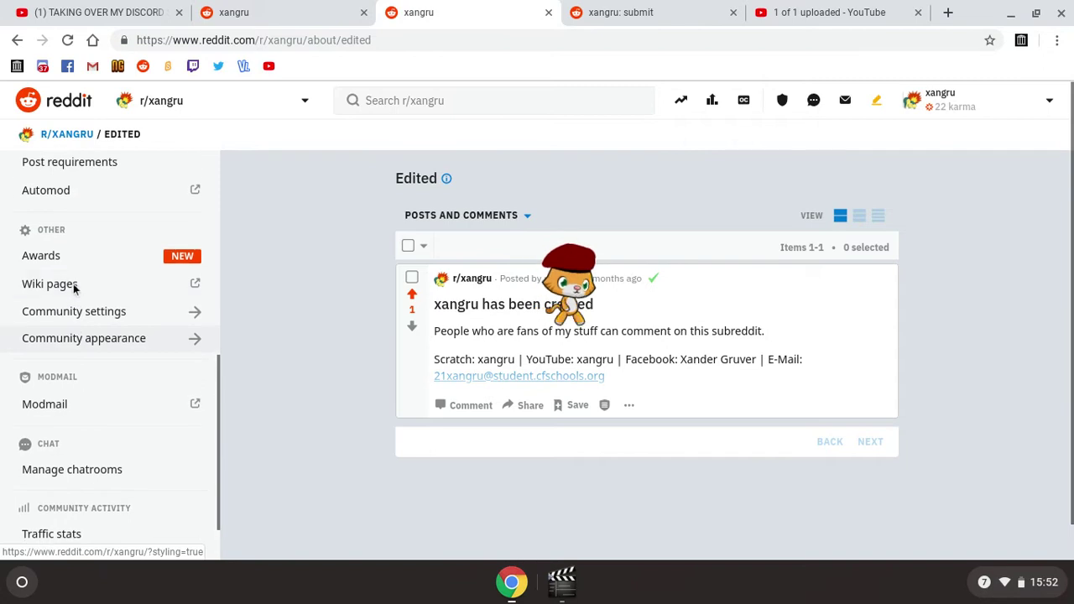
pyautogui.click(81, 250)
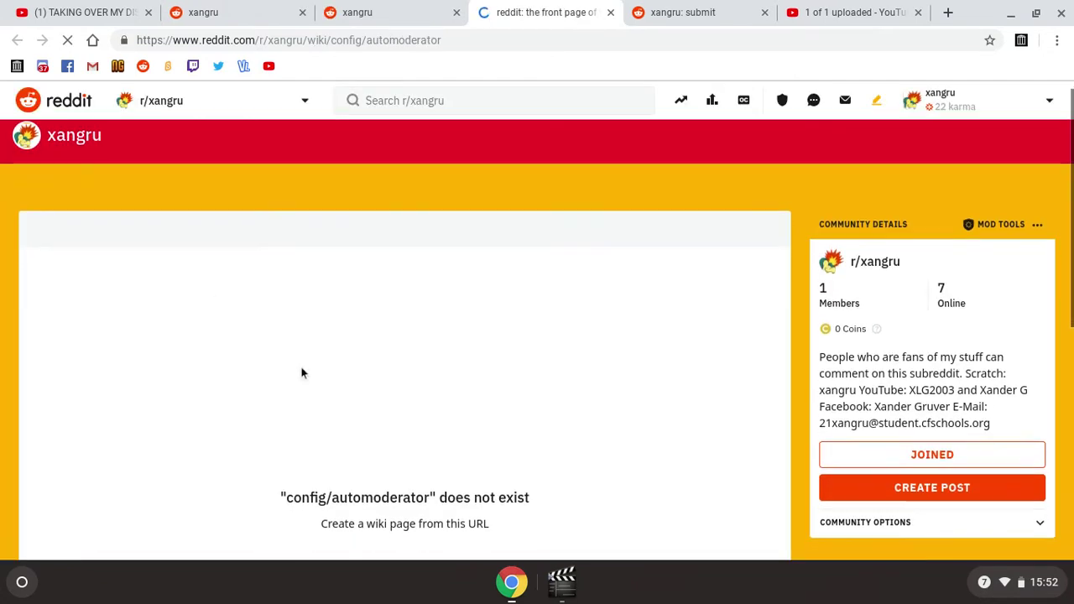
pyautogui.scroll(-5, 302, 372)
pyautogui.scroll(2, 302, 373)
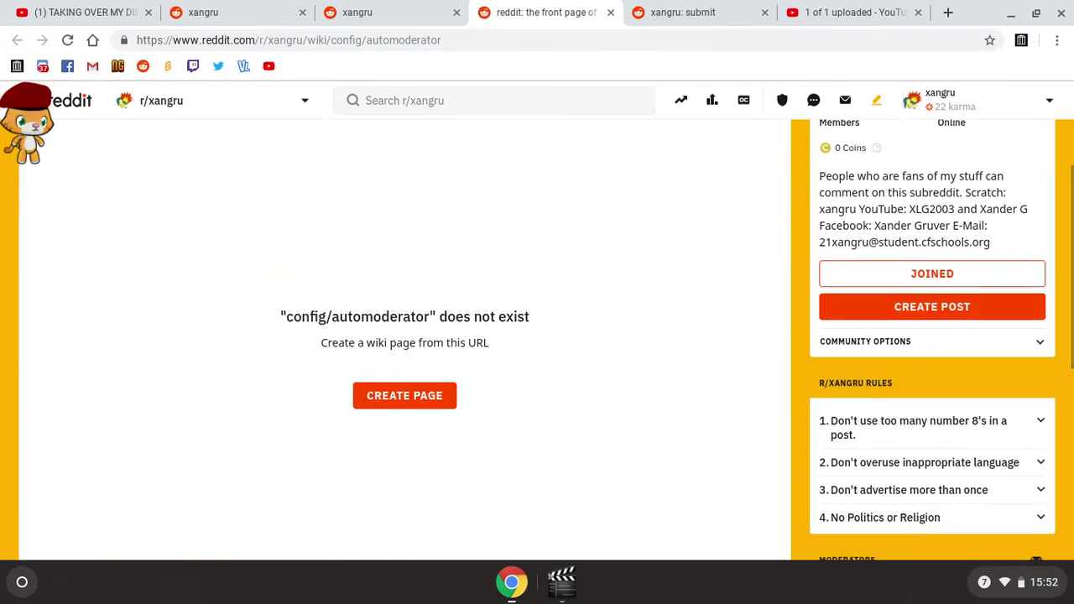
pyautogui.click(610, 14)
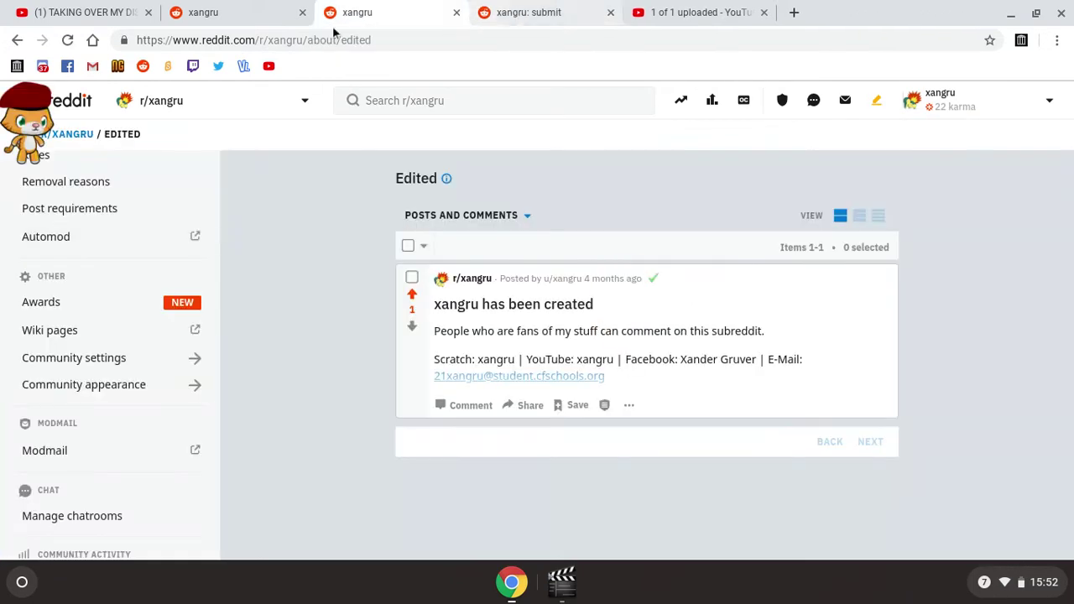
# Look through the user management pages for banned, muted and approved users and the moderators list
pyautogui.scroll(-4, 92, 363)
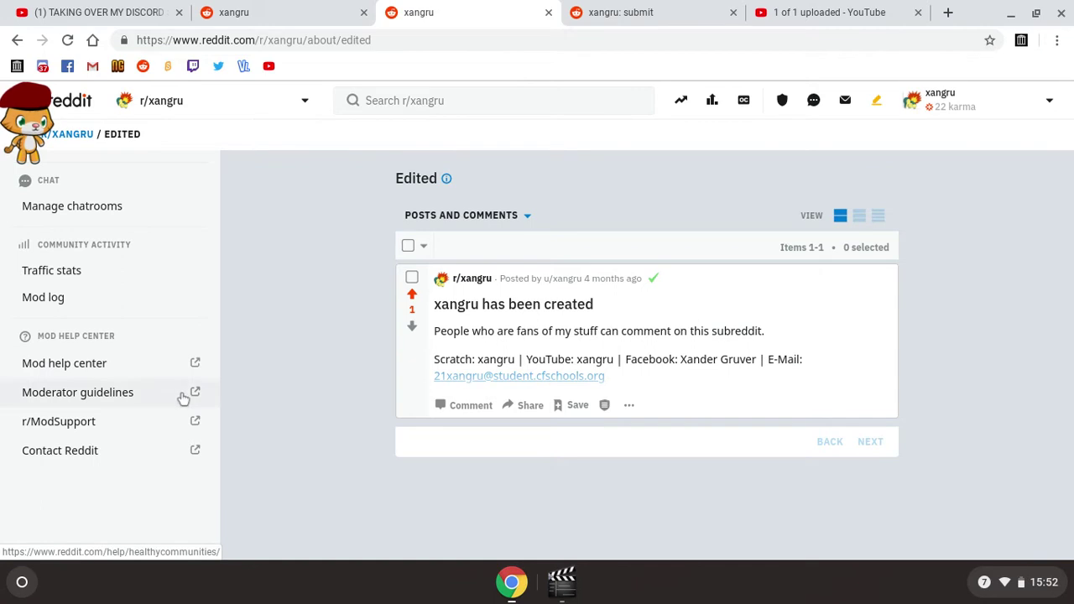
pyautogui.scroll(10, 97, 373)
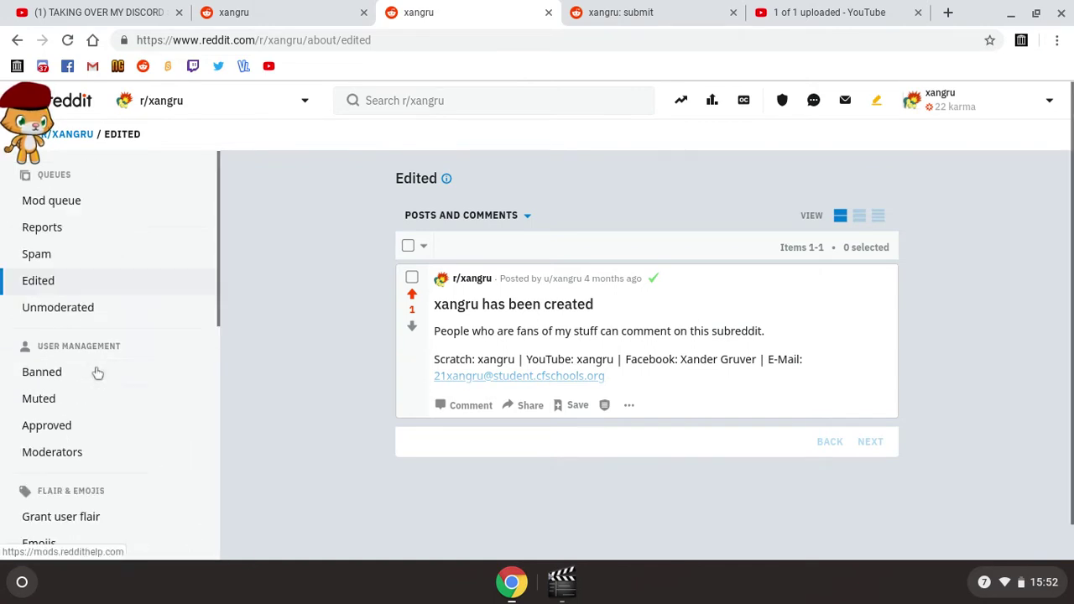
pyautogui.click(65, 377)
pyautogui.click(70, 394)
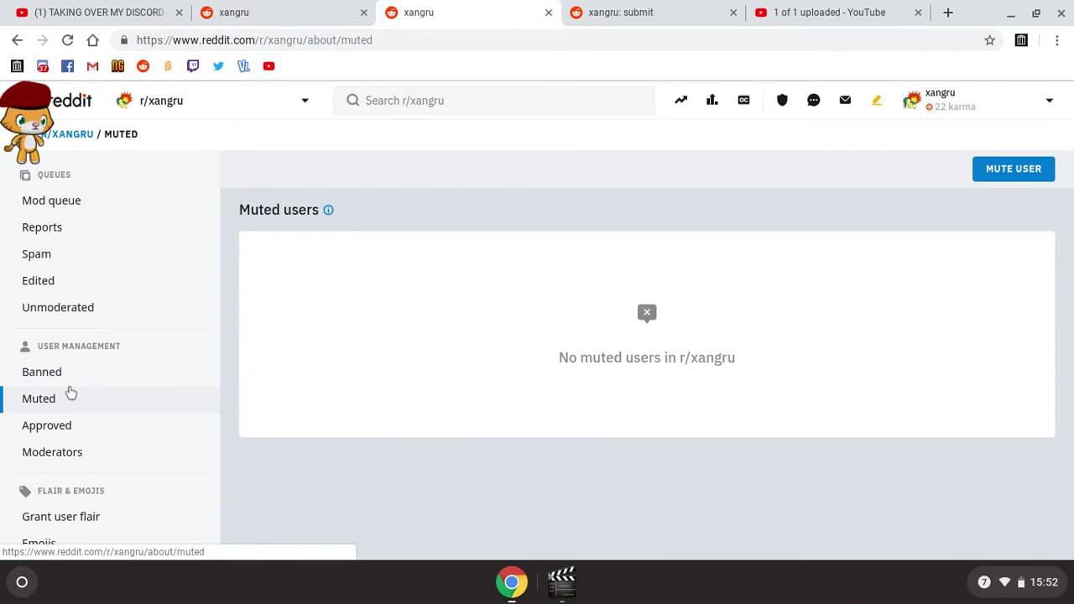
pyautogui.click(75, 429)
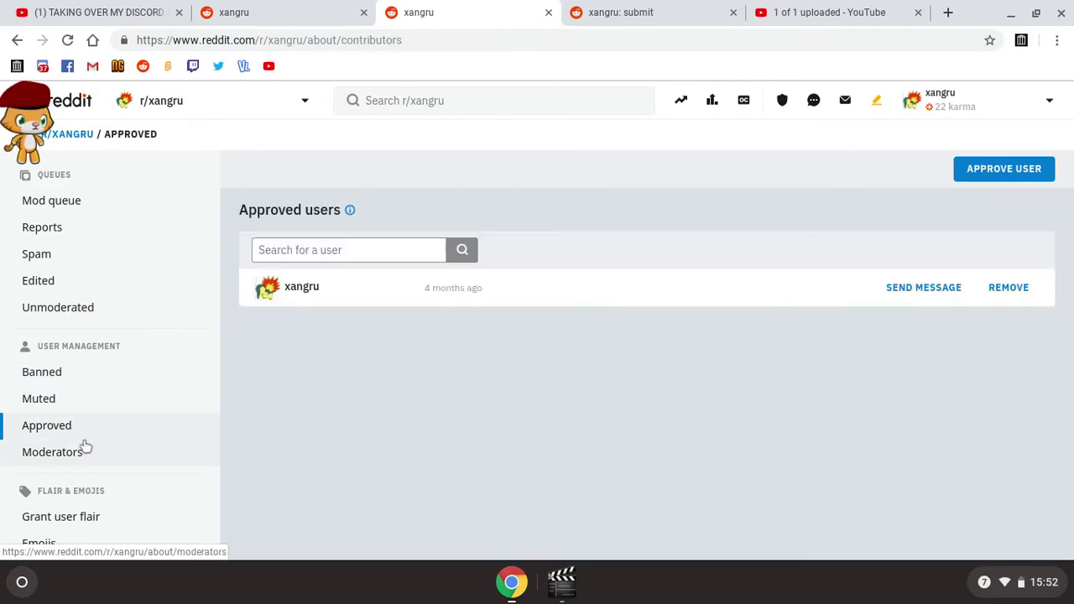
pyautogui.click(86, 449)
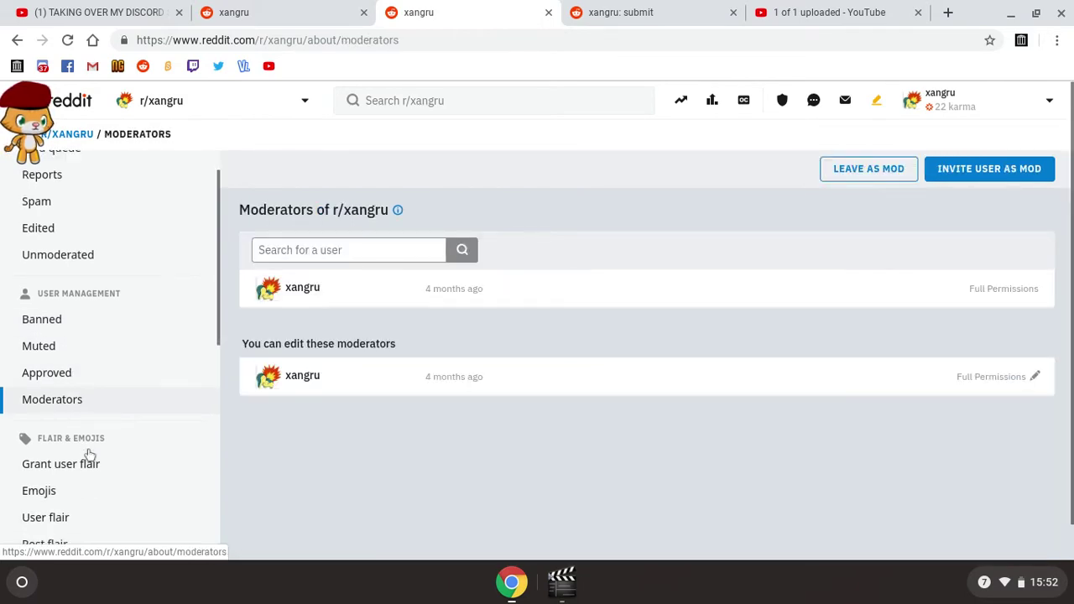
# Check the subreddit's Spam, Edited and Mod queue pages
pyautogui.click(64, 307)
pyautogui.click(78, 265)
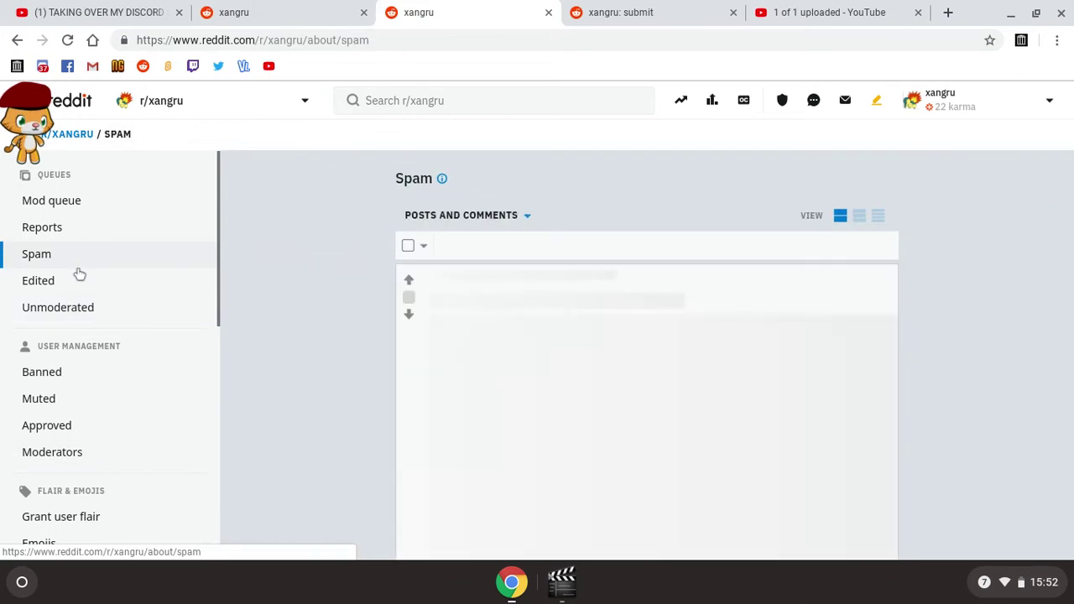
pyautogui.click(80, 283)
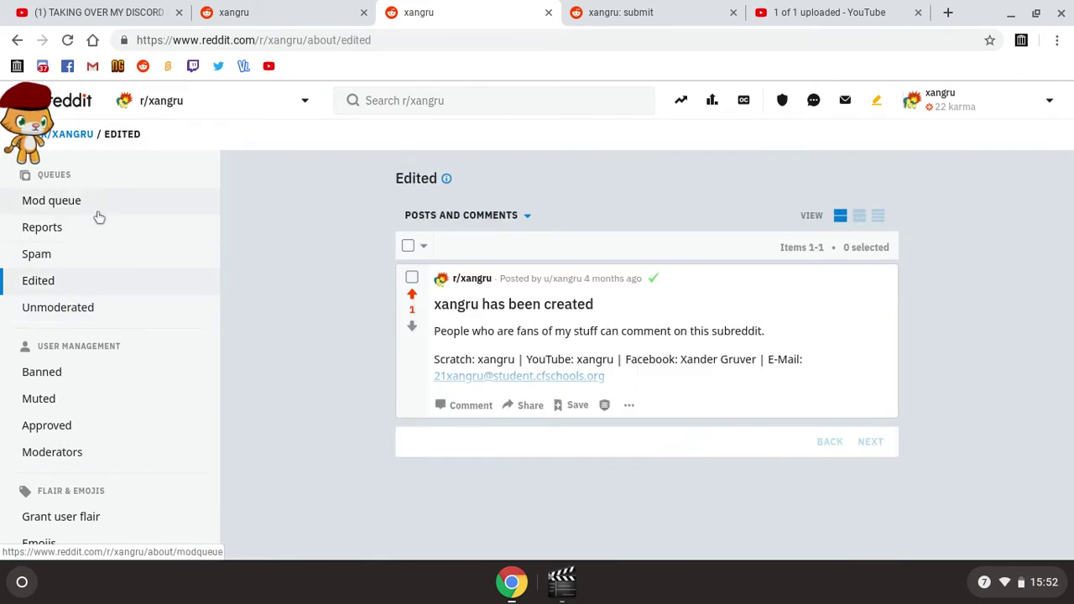
pyautogui.click(107, 199)
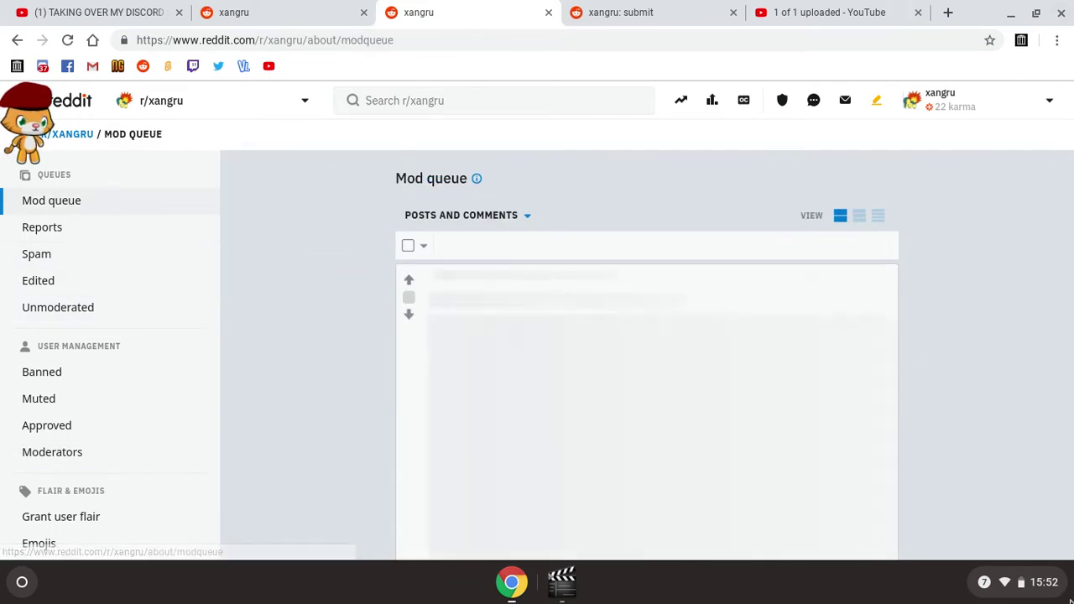
# Close the subreddit's post submission page
pyautogui.click(712, 7)
pyautogui.click(733, 12)
pyautogui.click(613, 131)
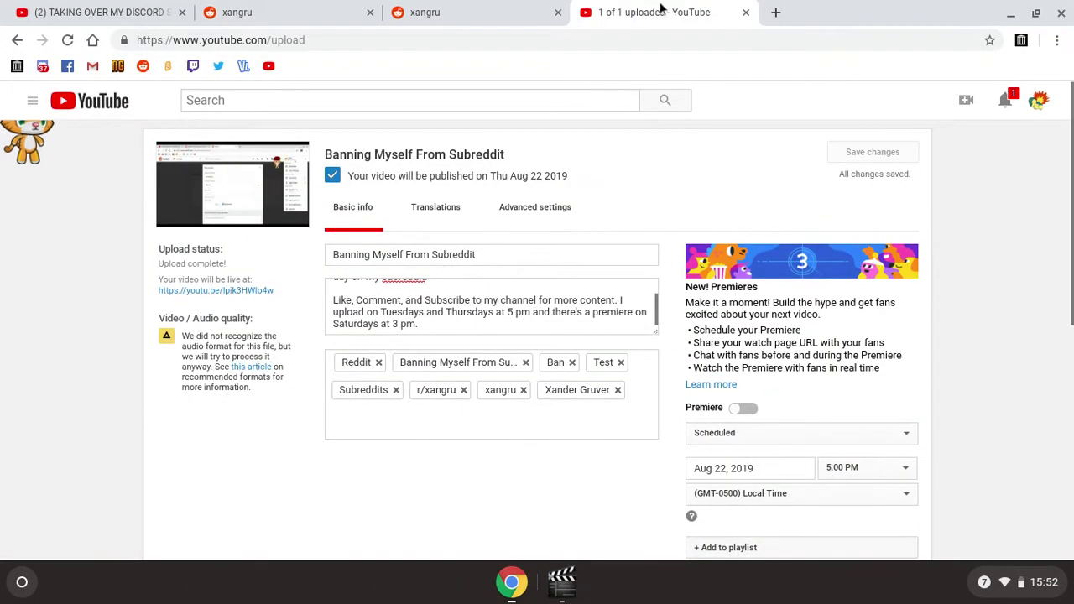
# Return to the r/xangru page, leave its styling editor, and dismiss the "Create the ideal r/xangru post" card
pyautogui.click(518, 5)
pyautogui.click(215, 5)
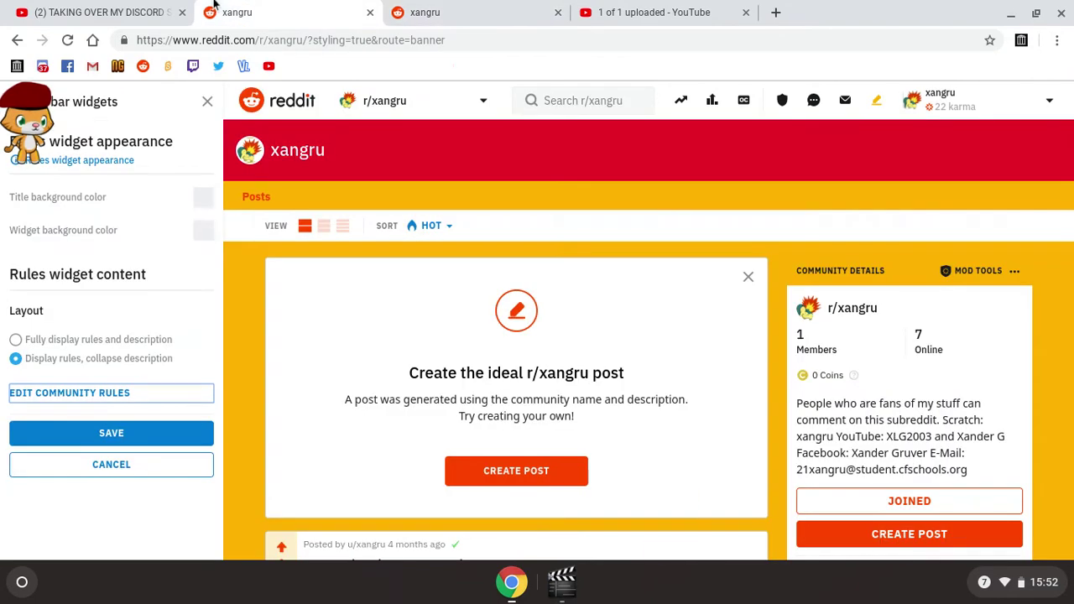
pyautogui.click(160, 5)
pyautogui.click(265, 6)
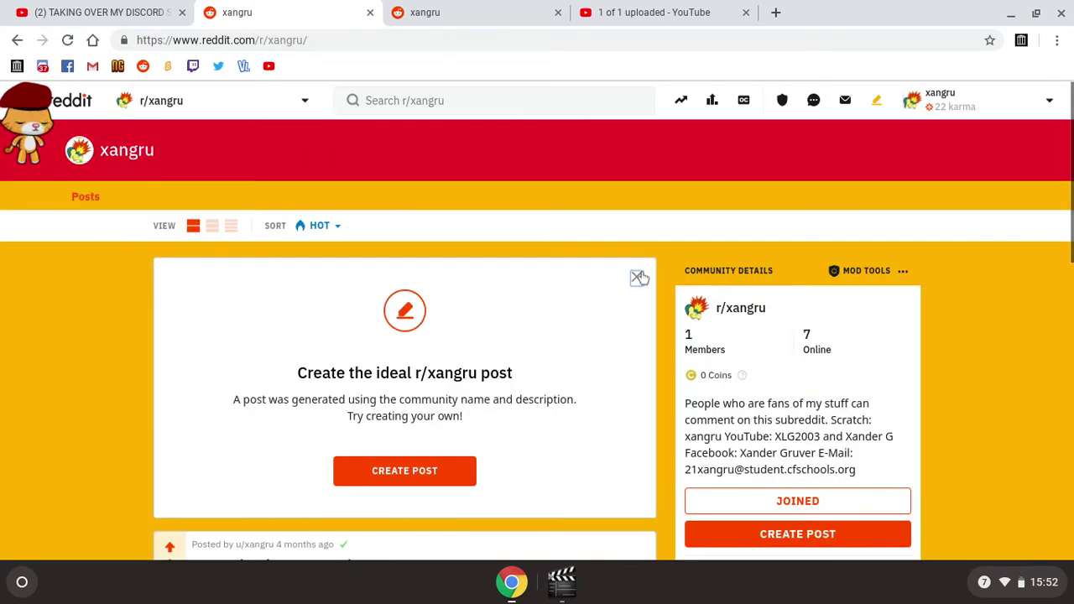
pyautogui.click(639, 278)
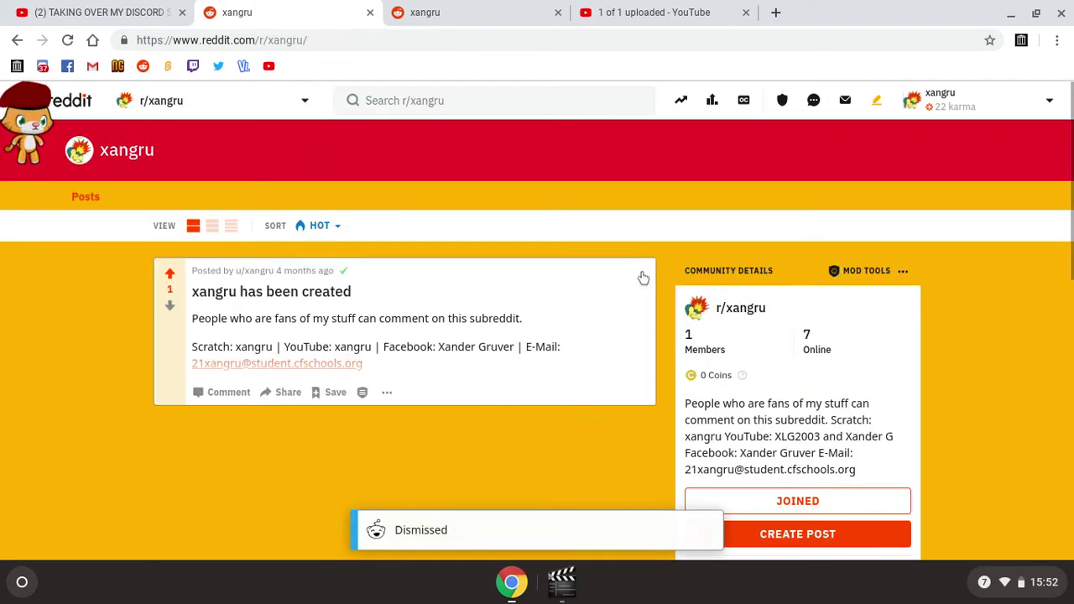
# Look over the styled subreddit page, including its rules and moderators widgets
pyautogui.click(358, 541)
pyautogui.scroll(-7, 716, 442)
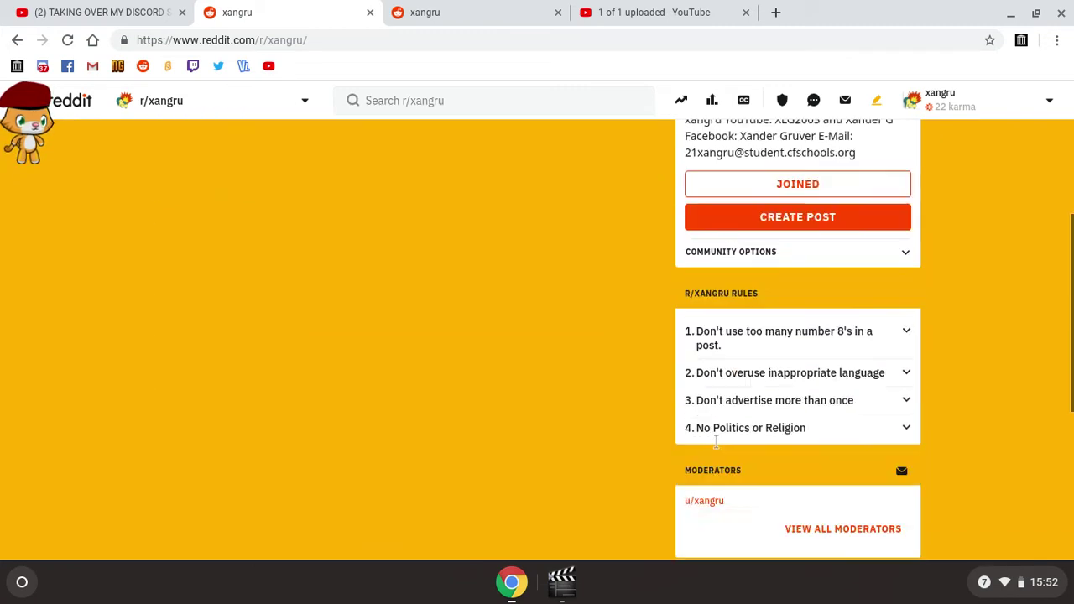
pyautogui.scroll(8, 537, 319)
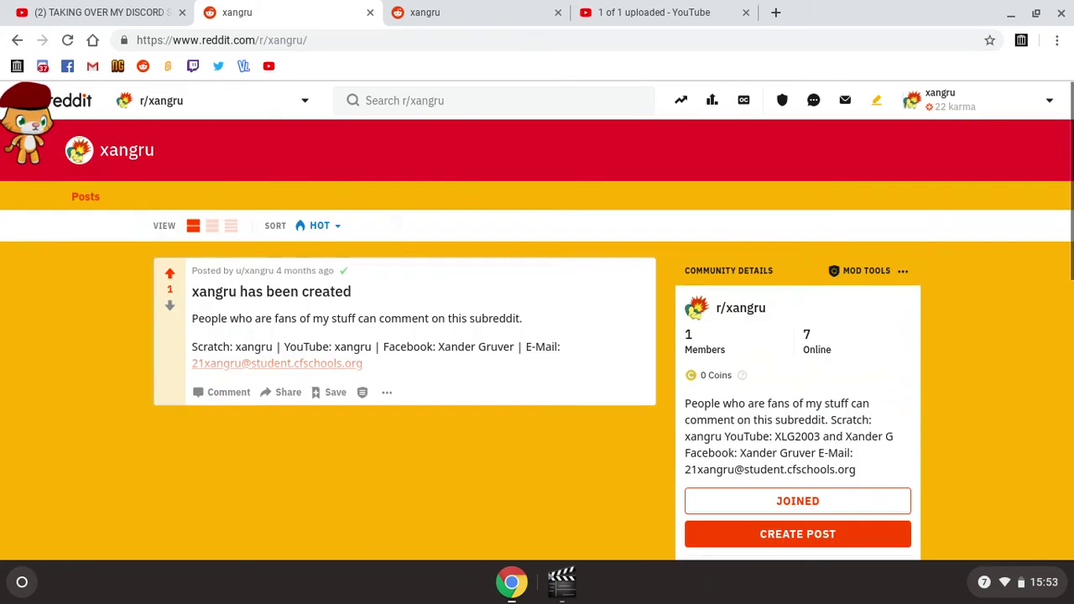
# Close the subreddit's Mod queue page and return to the r/xangru community page
pyautogui.click(438, 10)
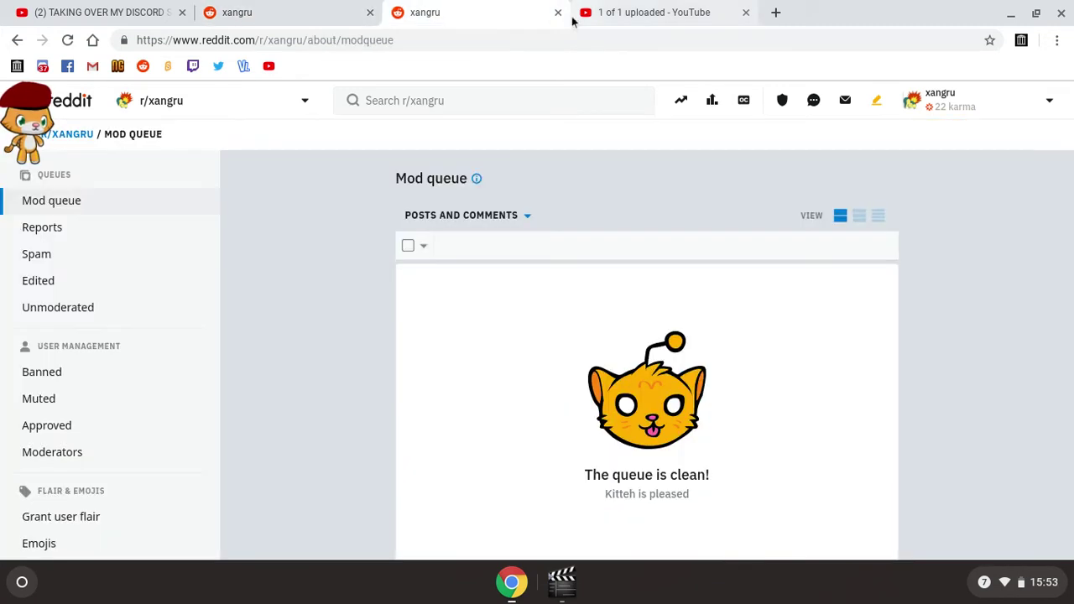
pyautogui.click(558, 12)
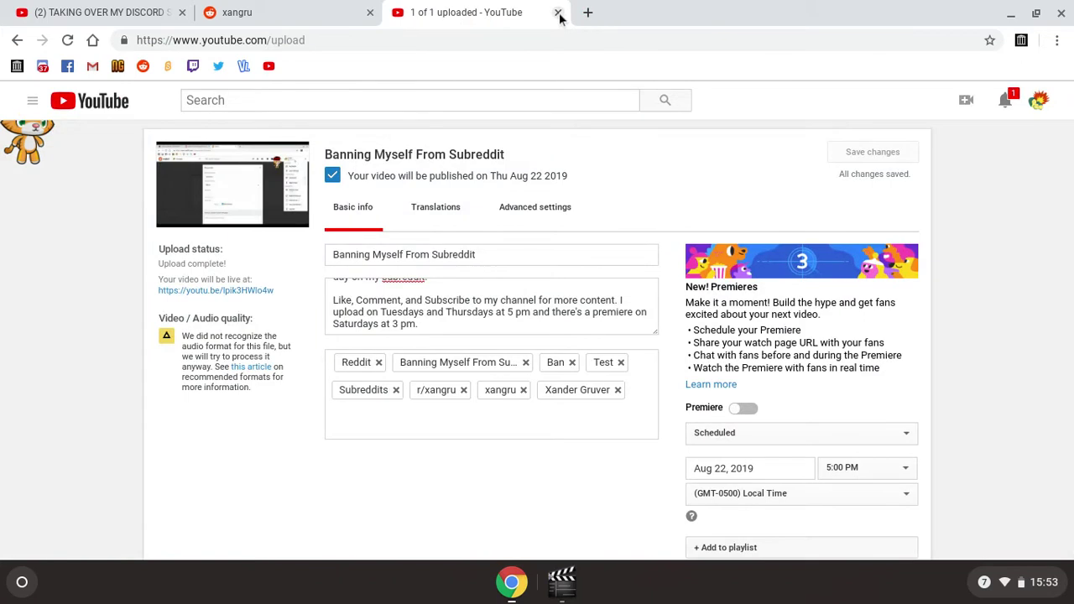
pyautogui.click(298, 10)
# Turn on Mod Mode in the account's view options and bring up the account options again
pyautogui.click(1031, 111)
pyautogui.click(952, 402)
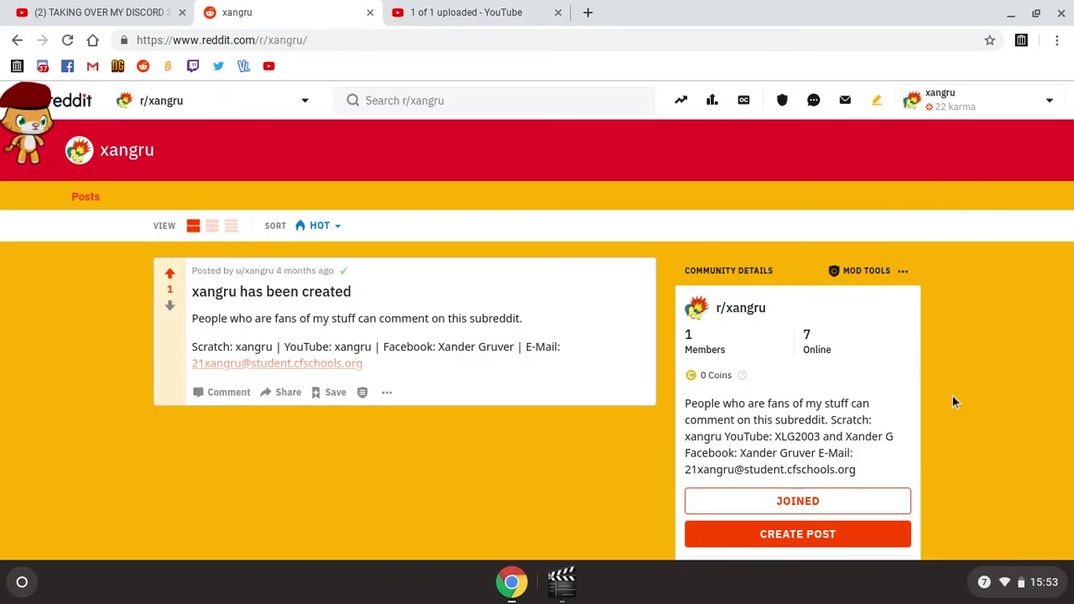
pyautogui.click(957, 113)
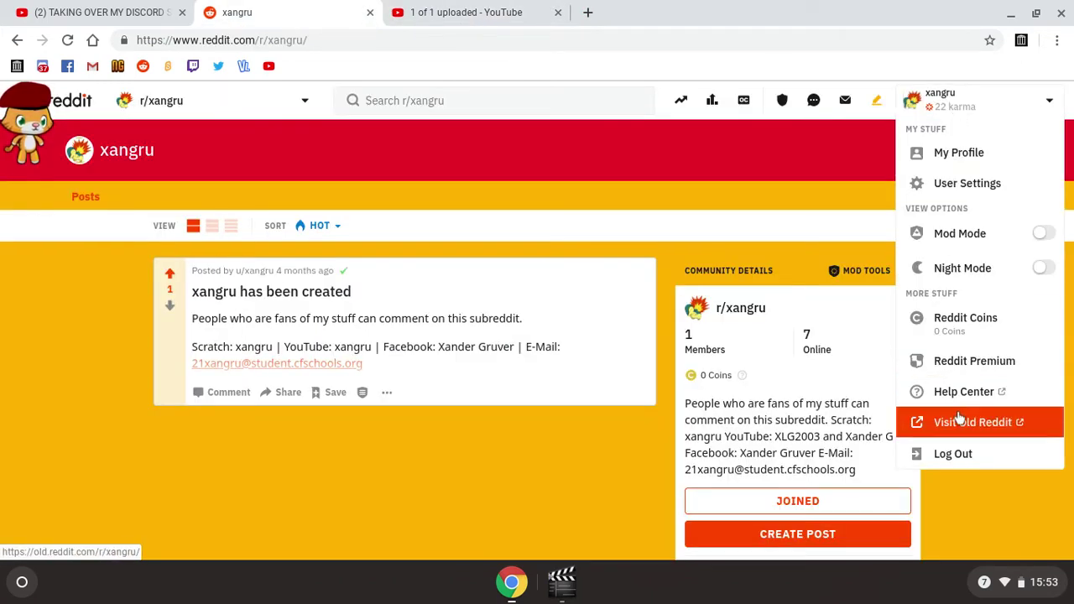
pyautogui.click(973, 235)
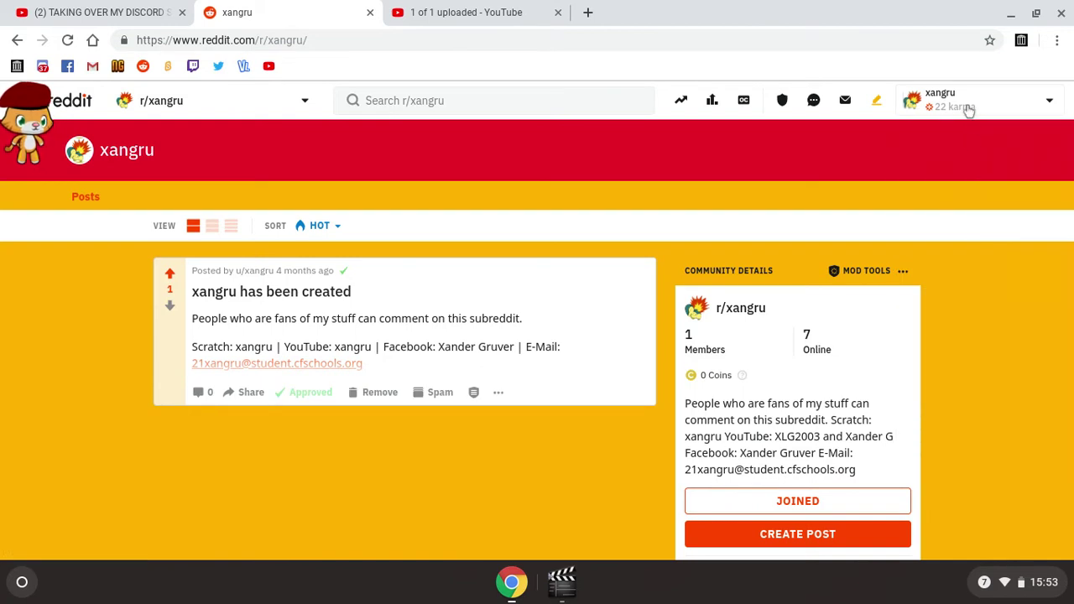
pyautogui.click(968, 111)
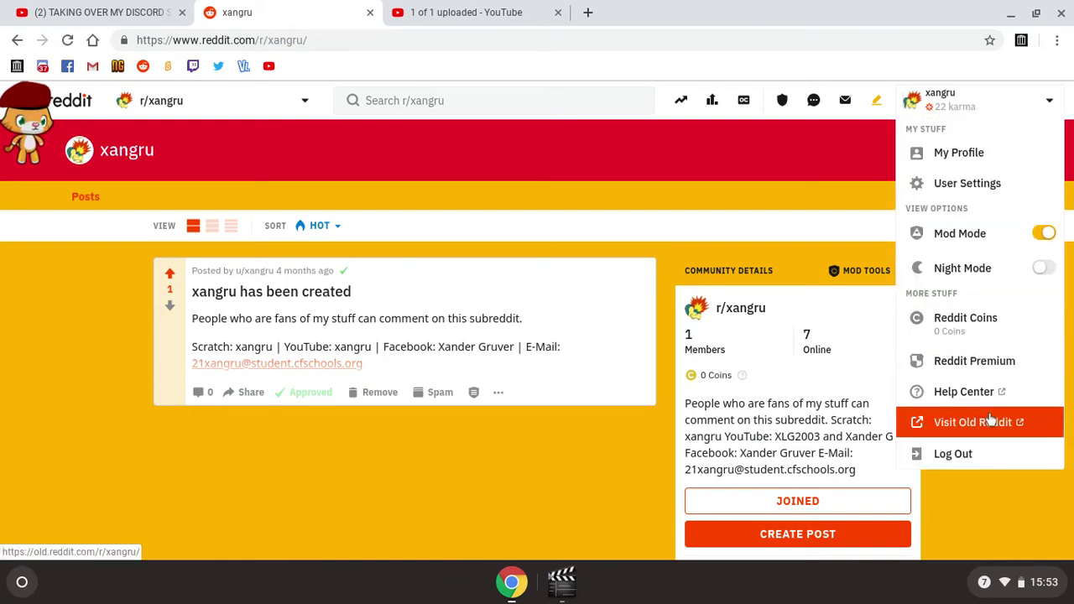